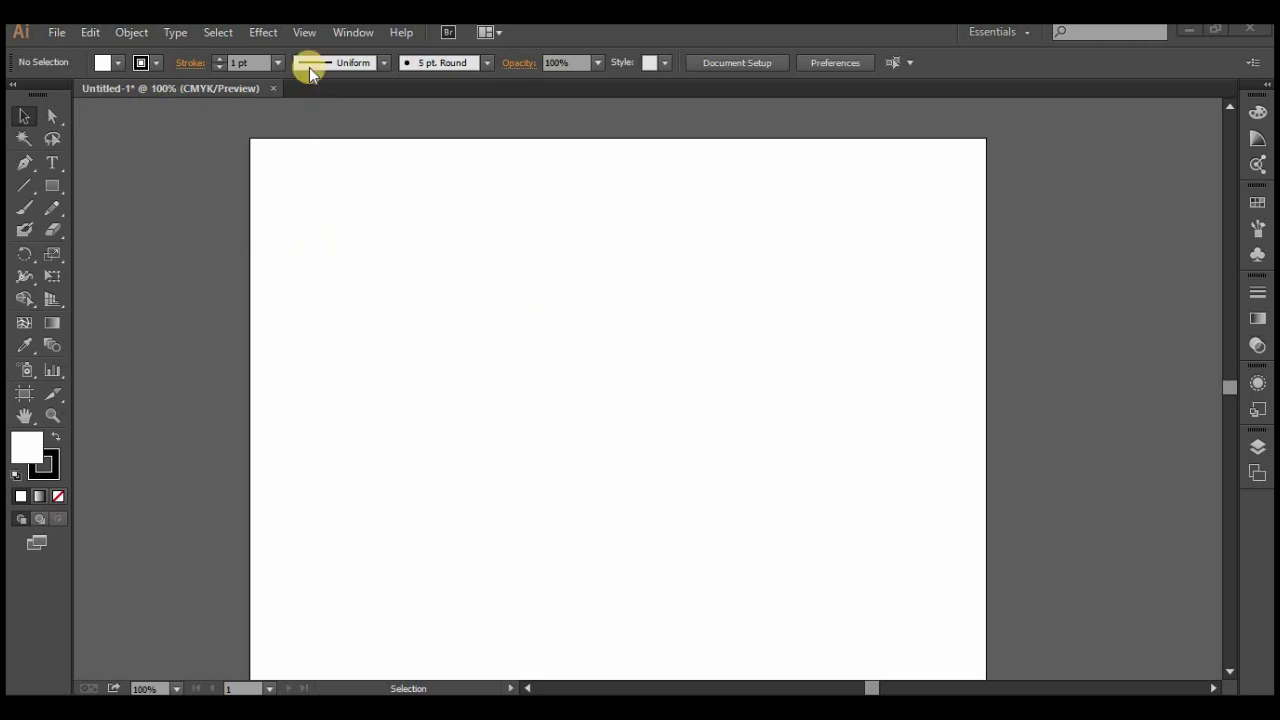
- Show rulers along the top and left edges of Untitled-1 from the View menu
left_click(307, 33)
mouse_move(373, 404)
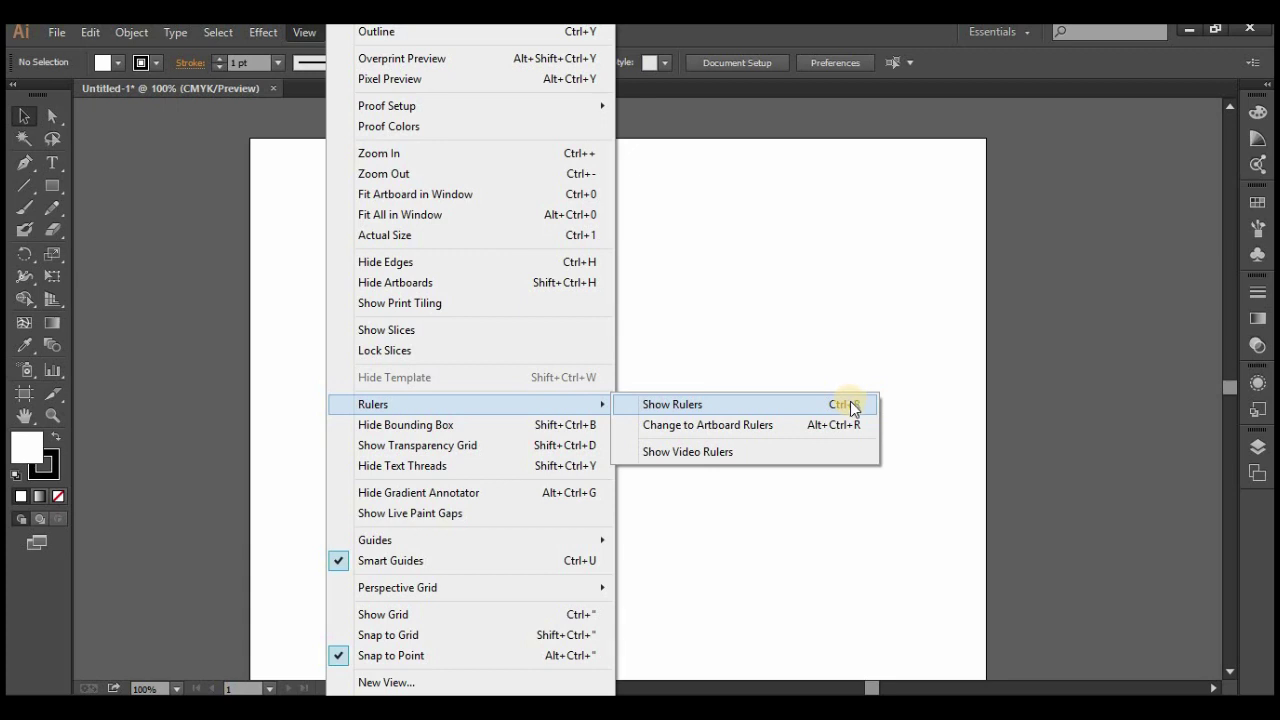
left_click(849, 404)
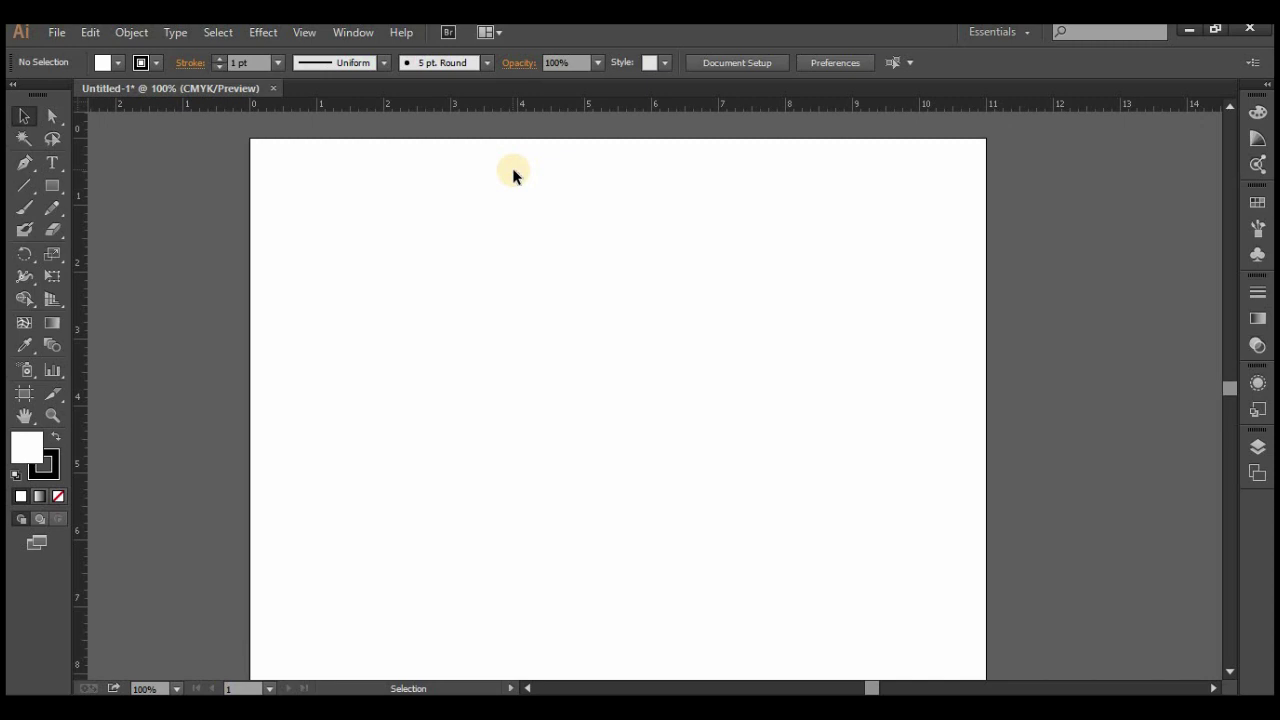
- Change the ruler units from inches to Centimeters via the ruler's context menu
right_click(81, 105)
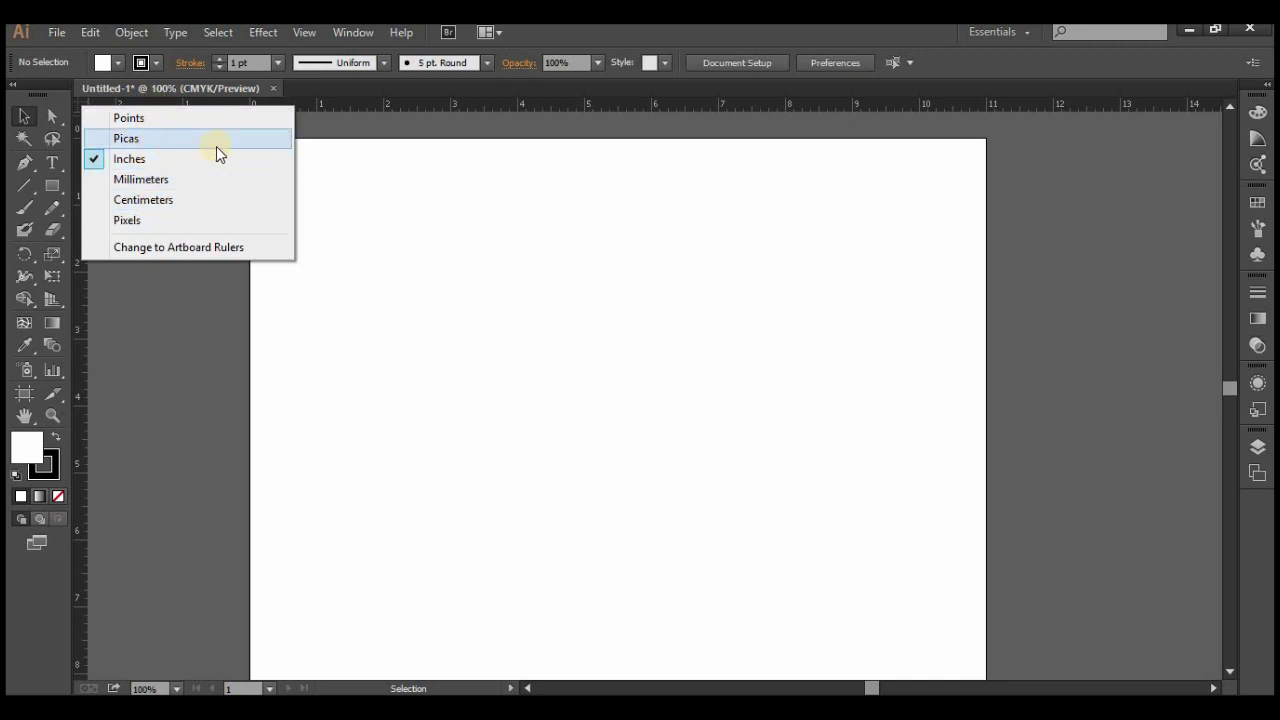
left_click(335, 123)
right_click(350, 104)
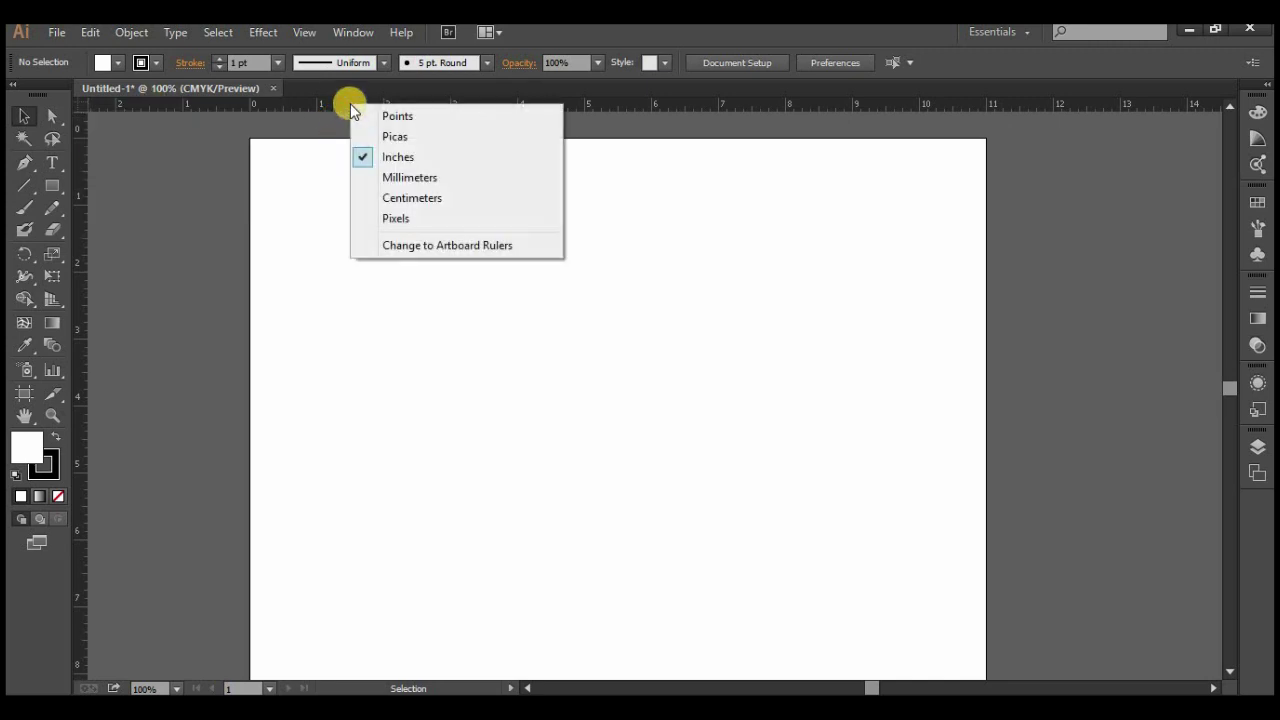
left_click(428, 198)
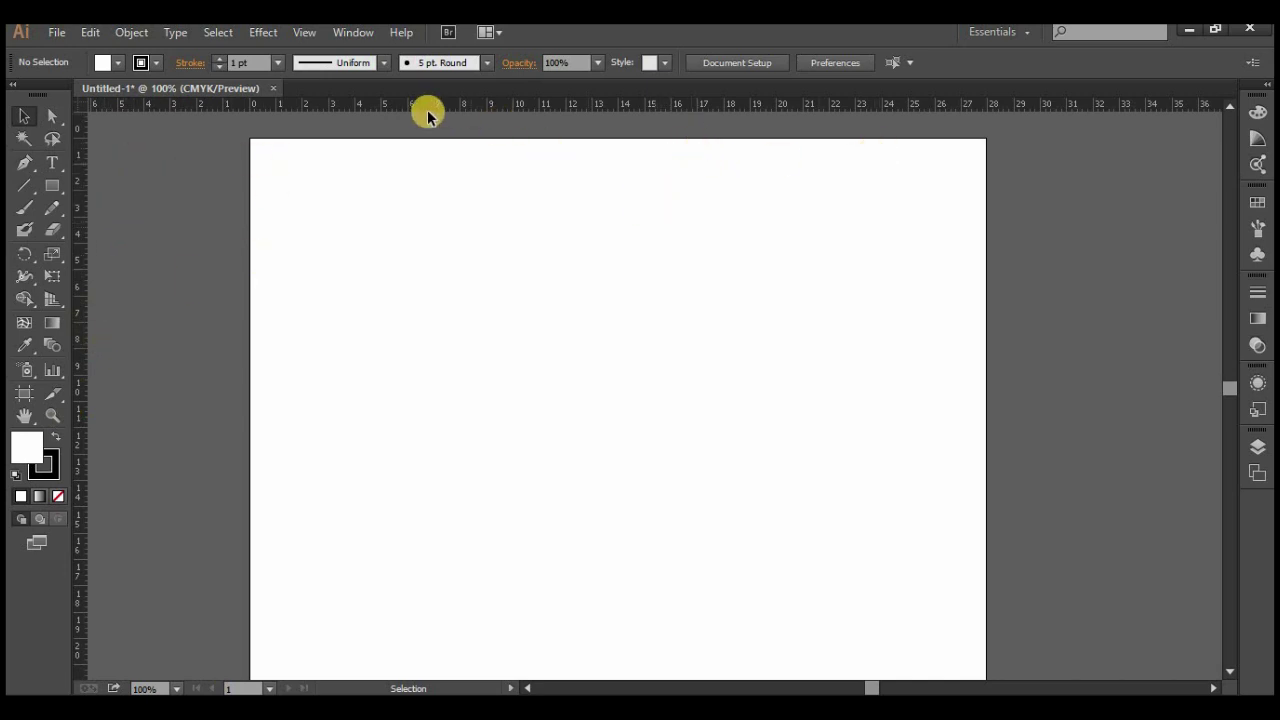
left_click(58, 33)
left_click(80, 51)
left_click(854, 415)
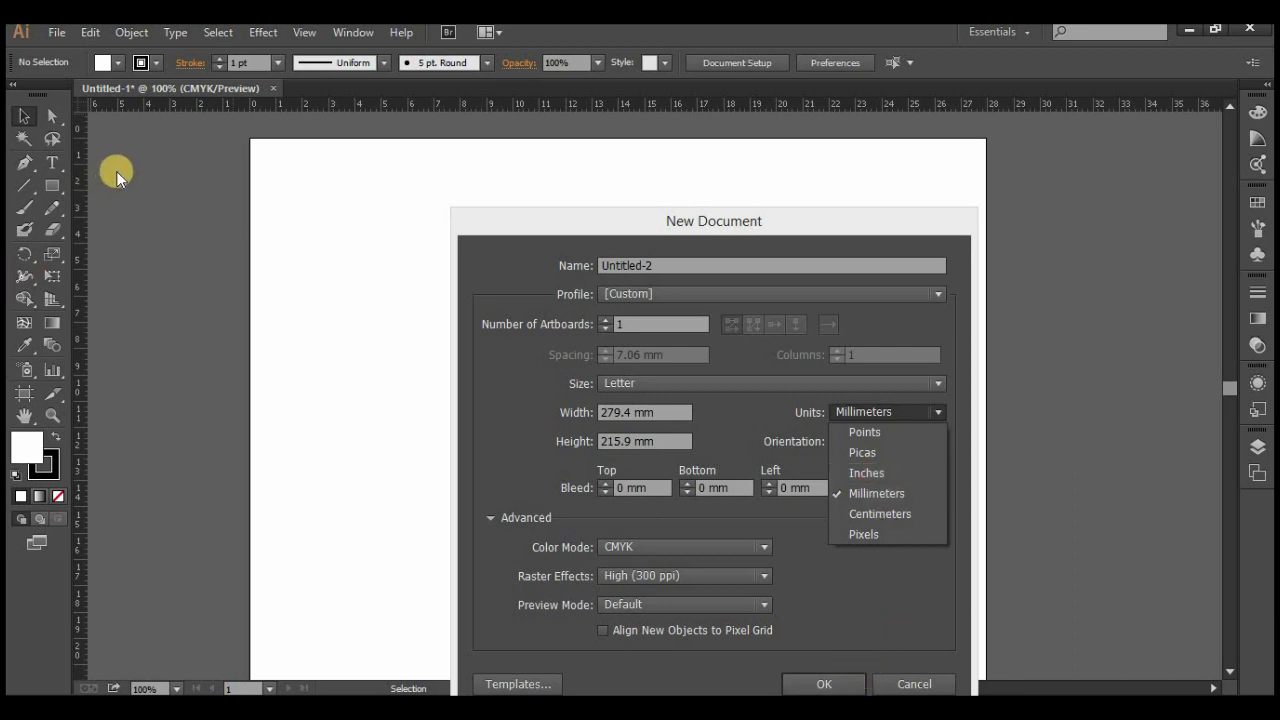
left_click(873, 473)
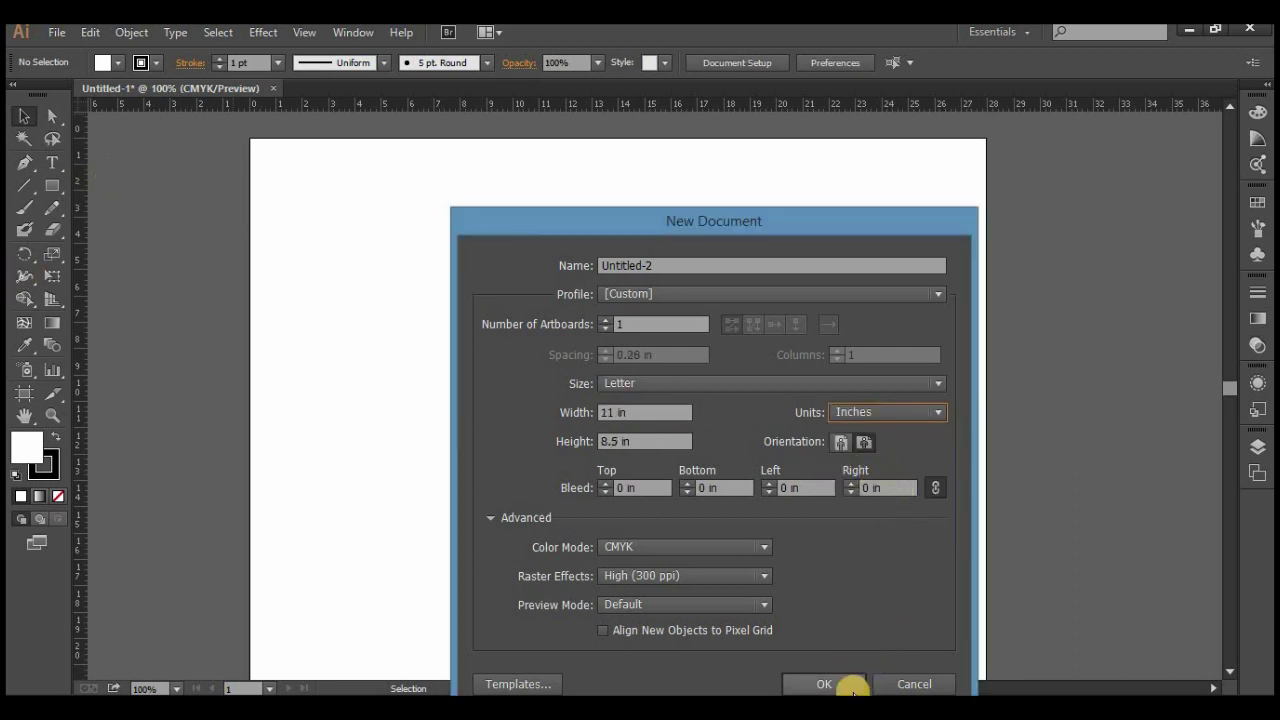
left_click(840, 684)
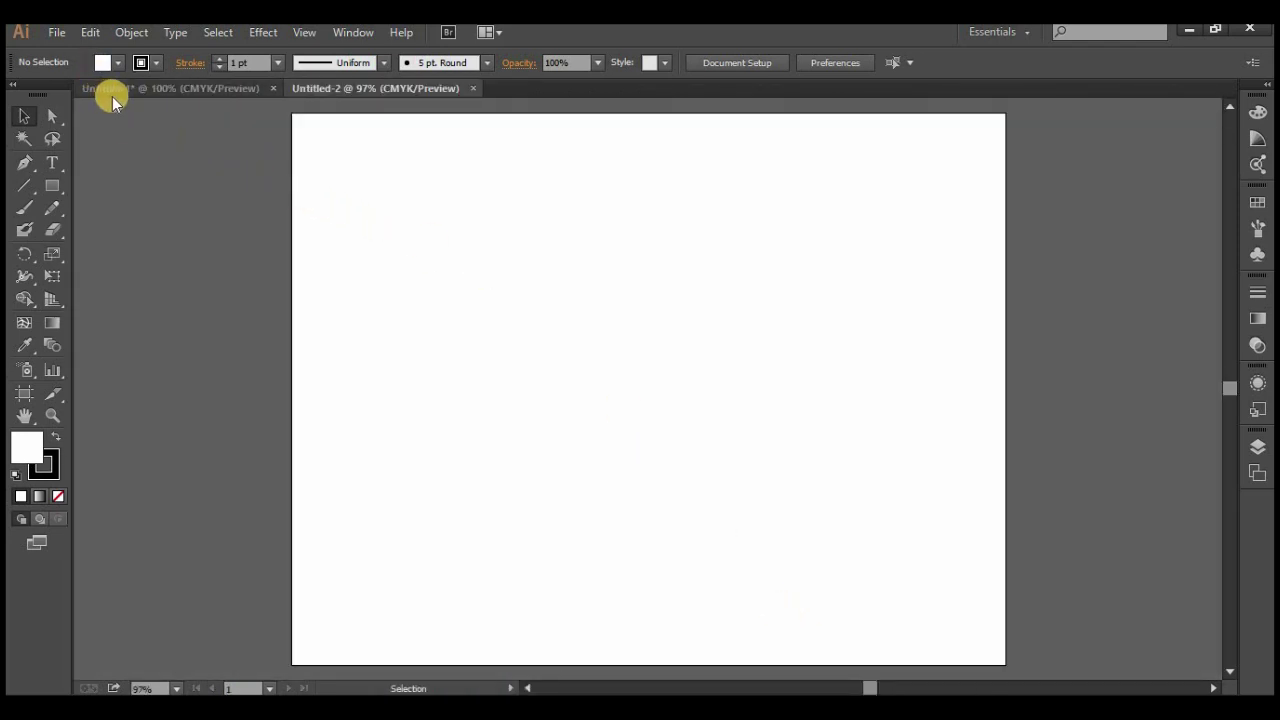
key("ctrl+r")
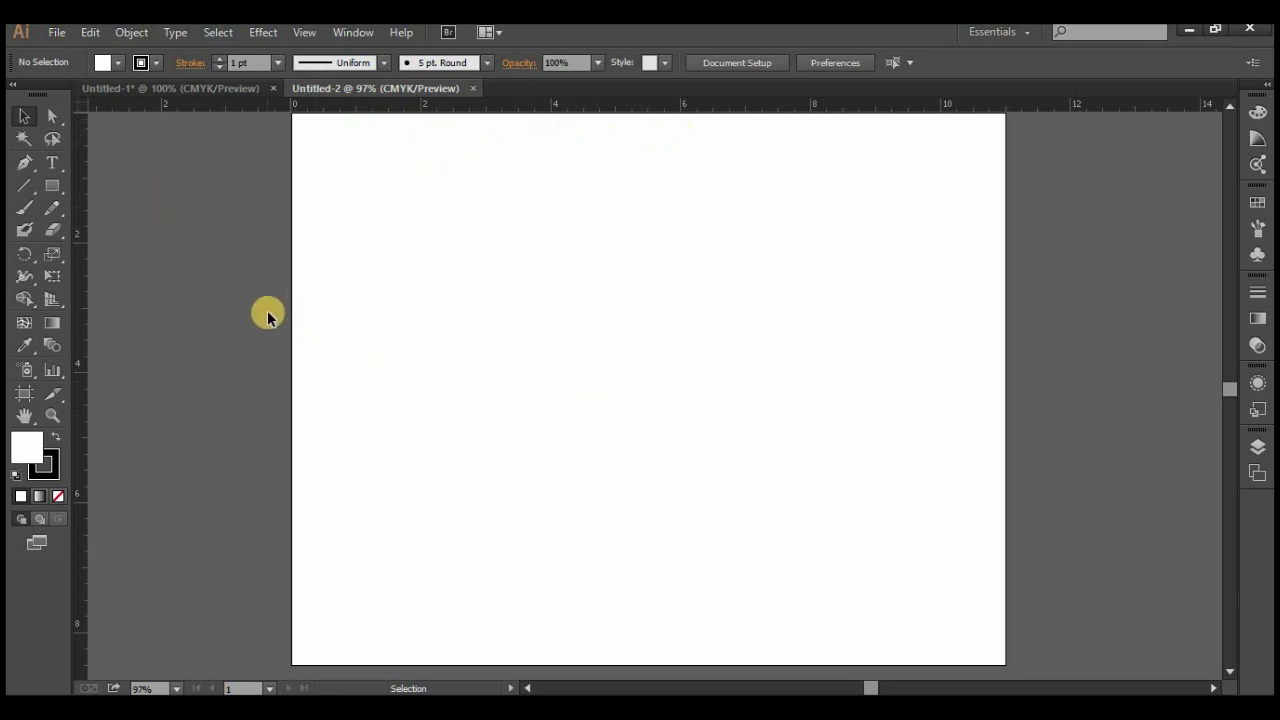
key("ctrl+minus")
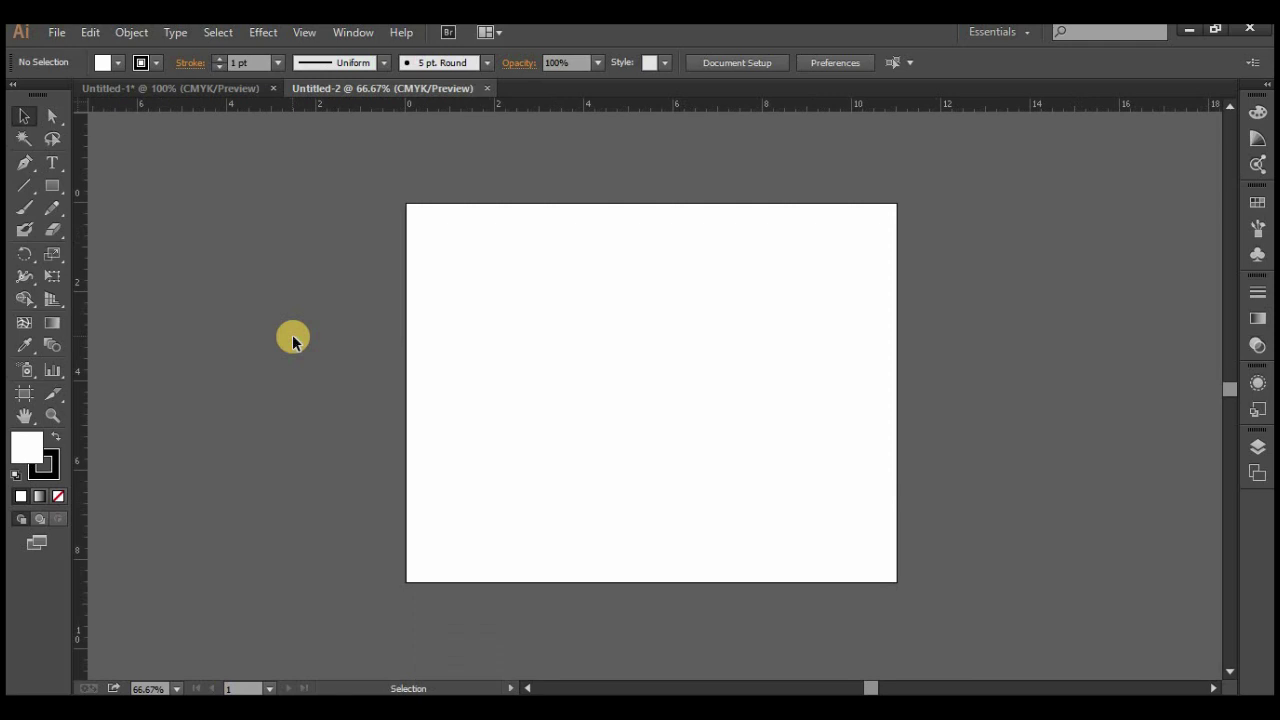
key("ctrl+minus")
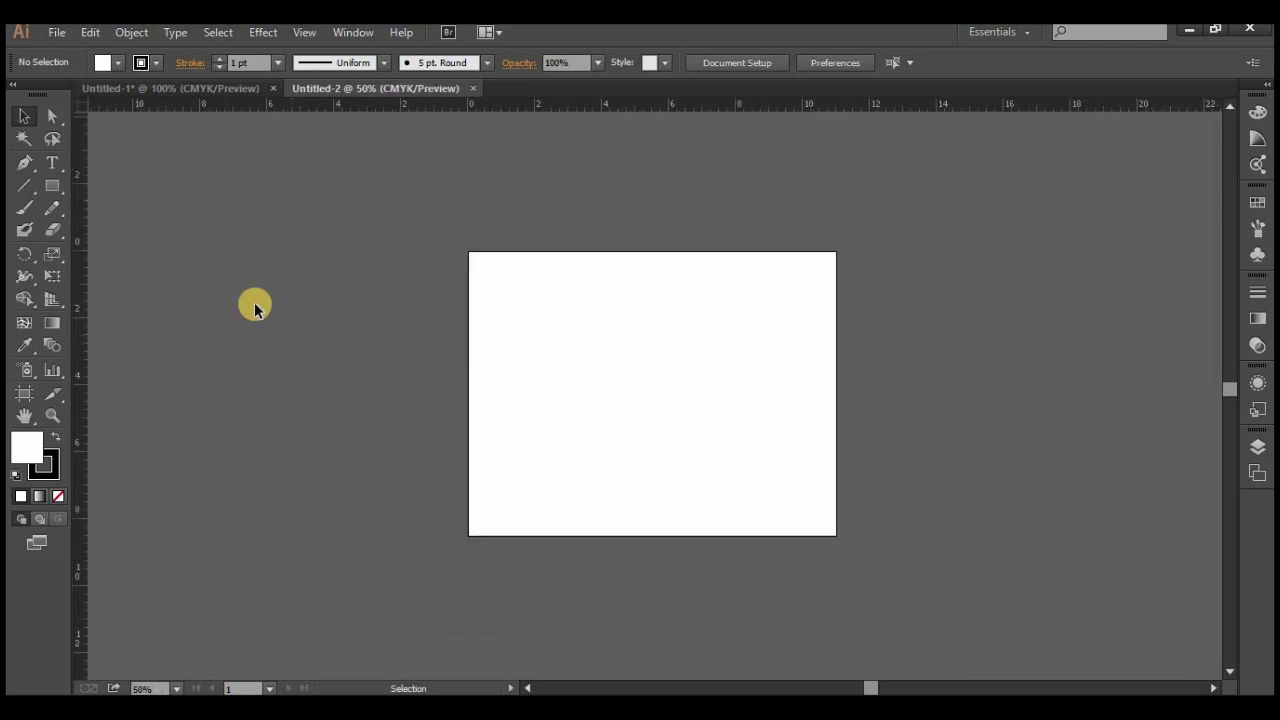
left_click(481, 91)
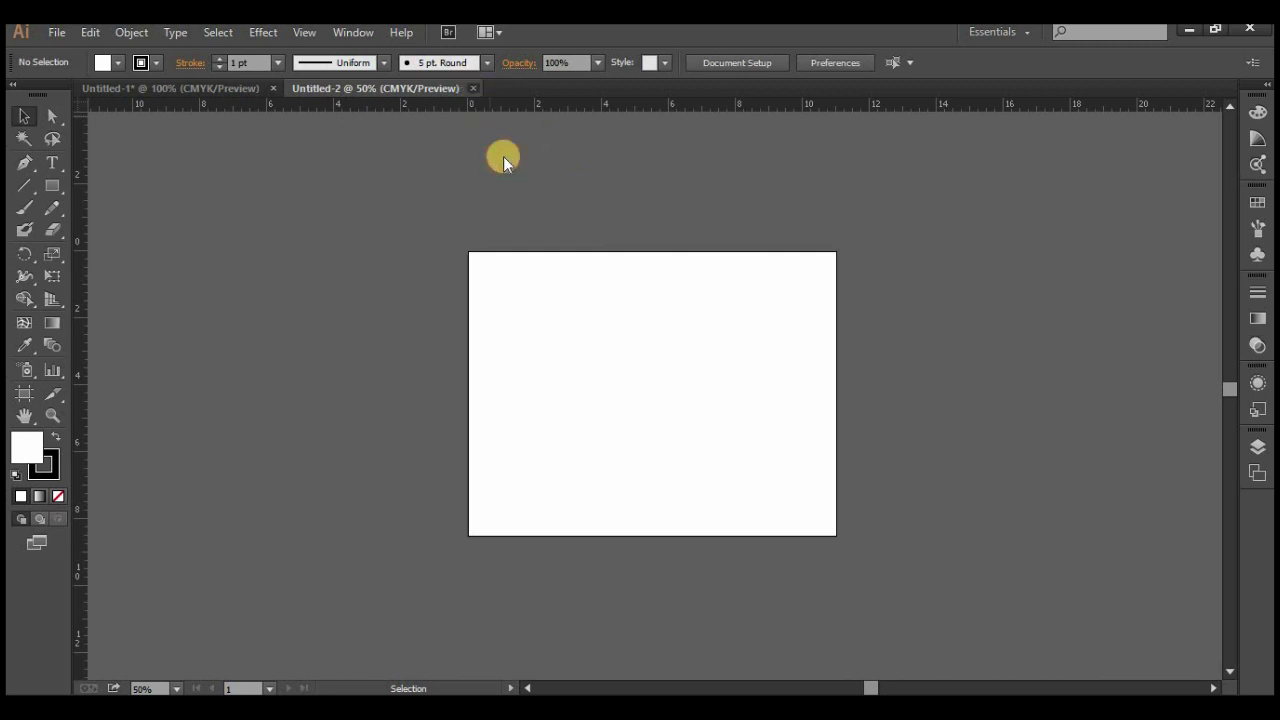
key("ctrl+w")
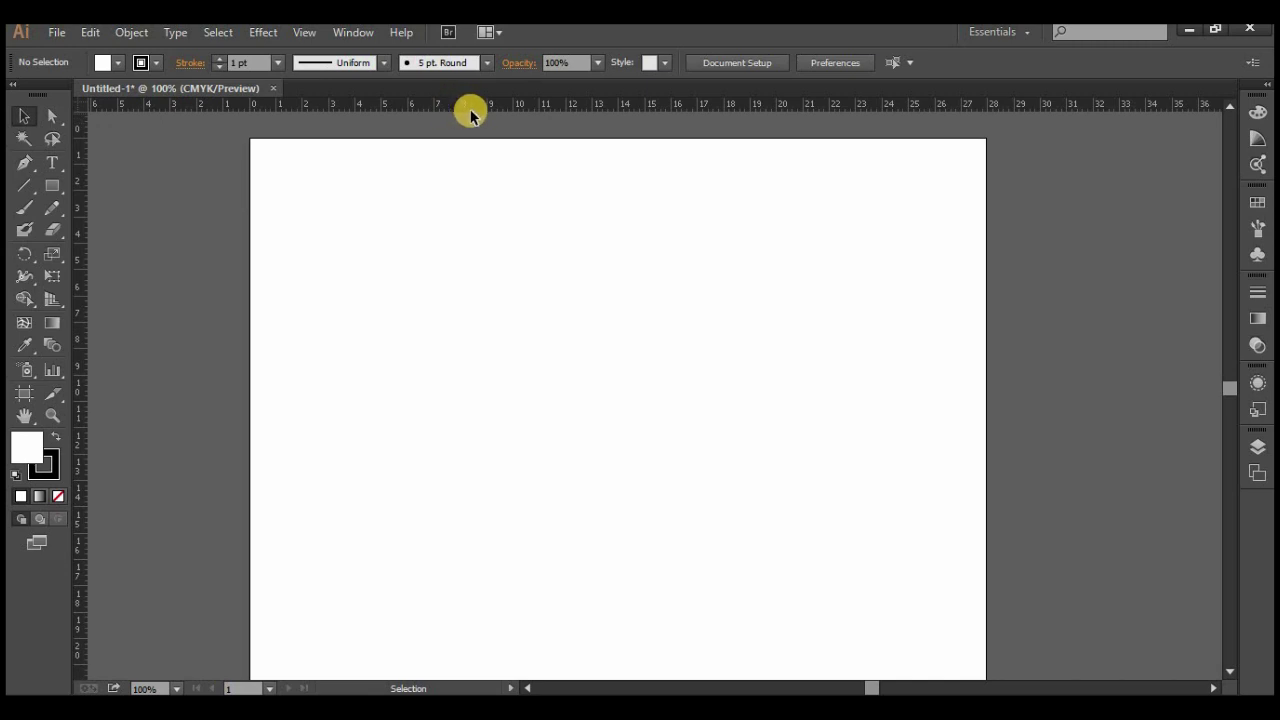
- Drag one horizontal guide across the artboard and three vertical guides at about 4, 5 and 7 cm
left_click_drag(475, 106, 477, 108)
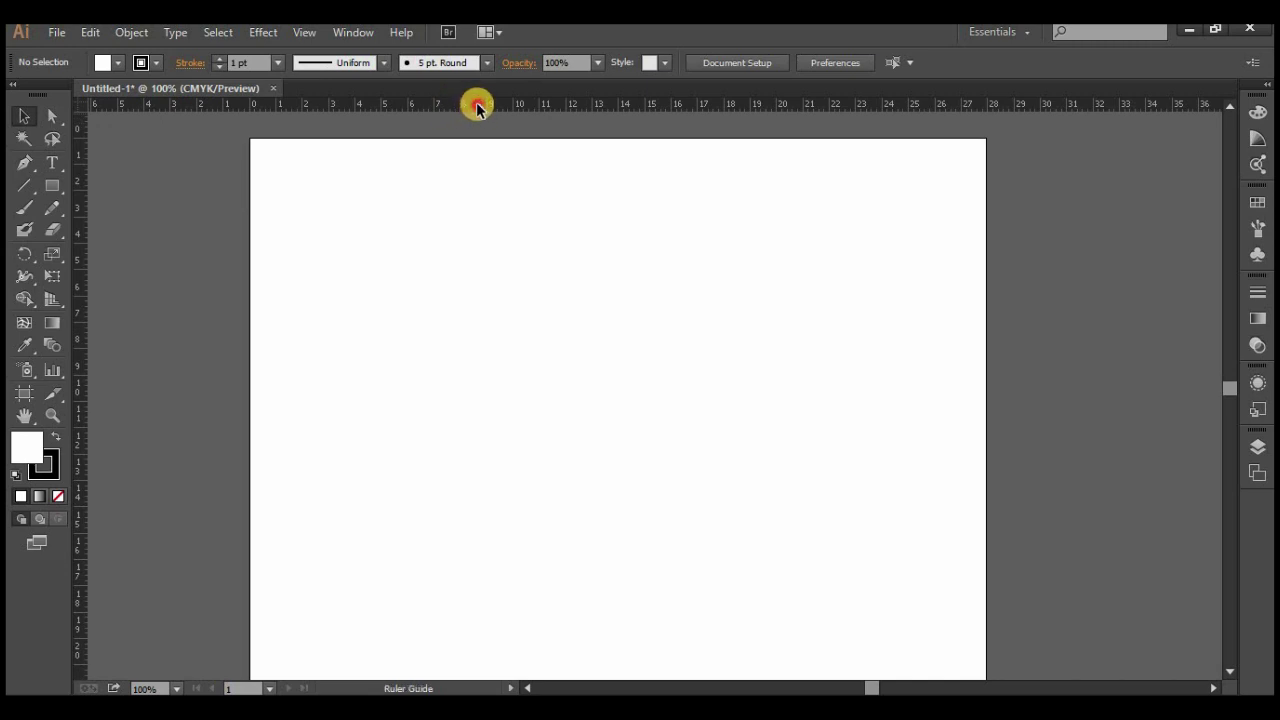
left_click_drag(477, 108, 483, 277)
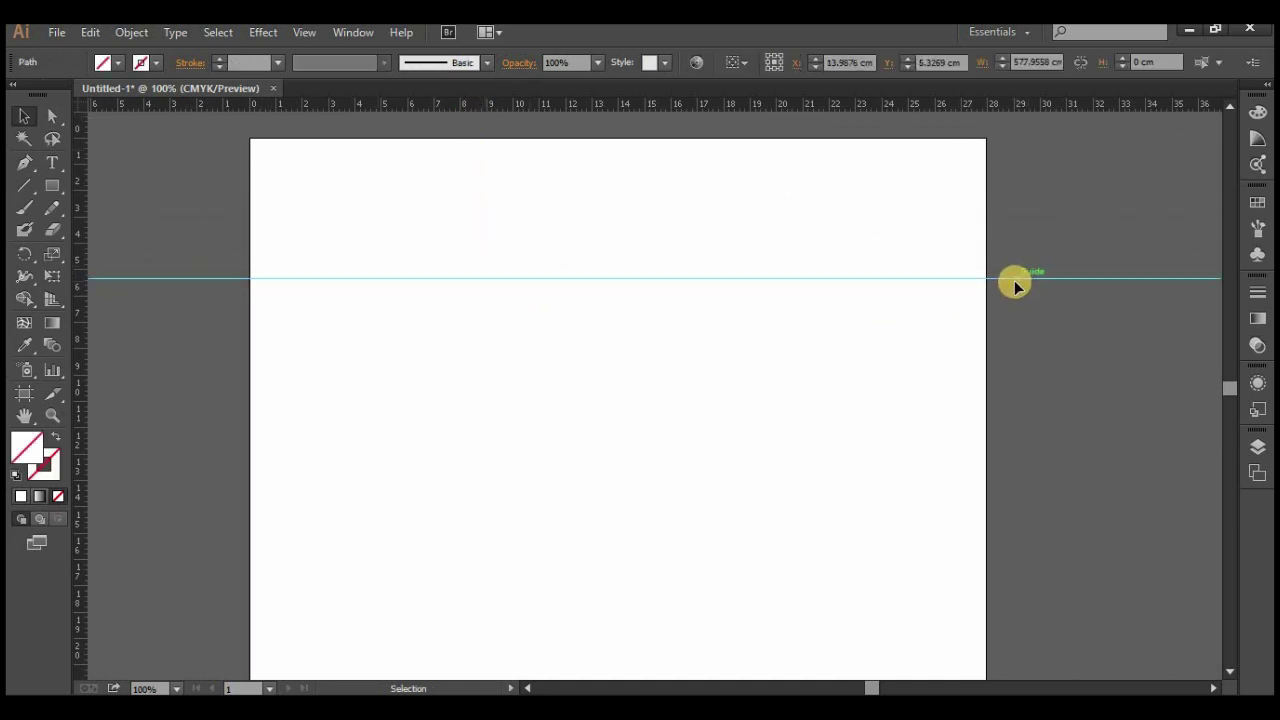
left_click_drag(80, 366, 80, 366)
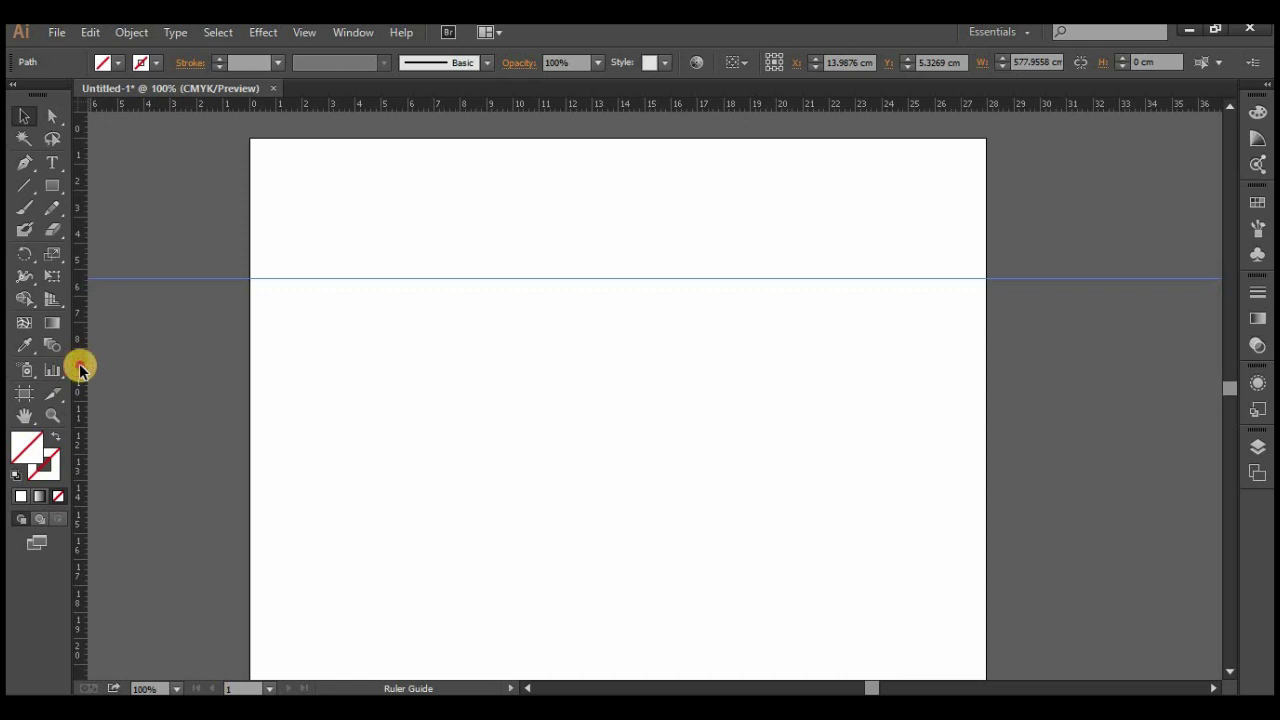
left_click_drag(80, 369, 349, 370)
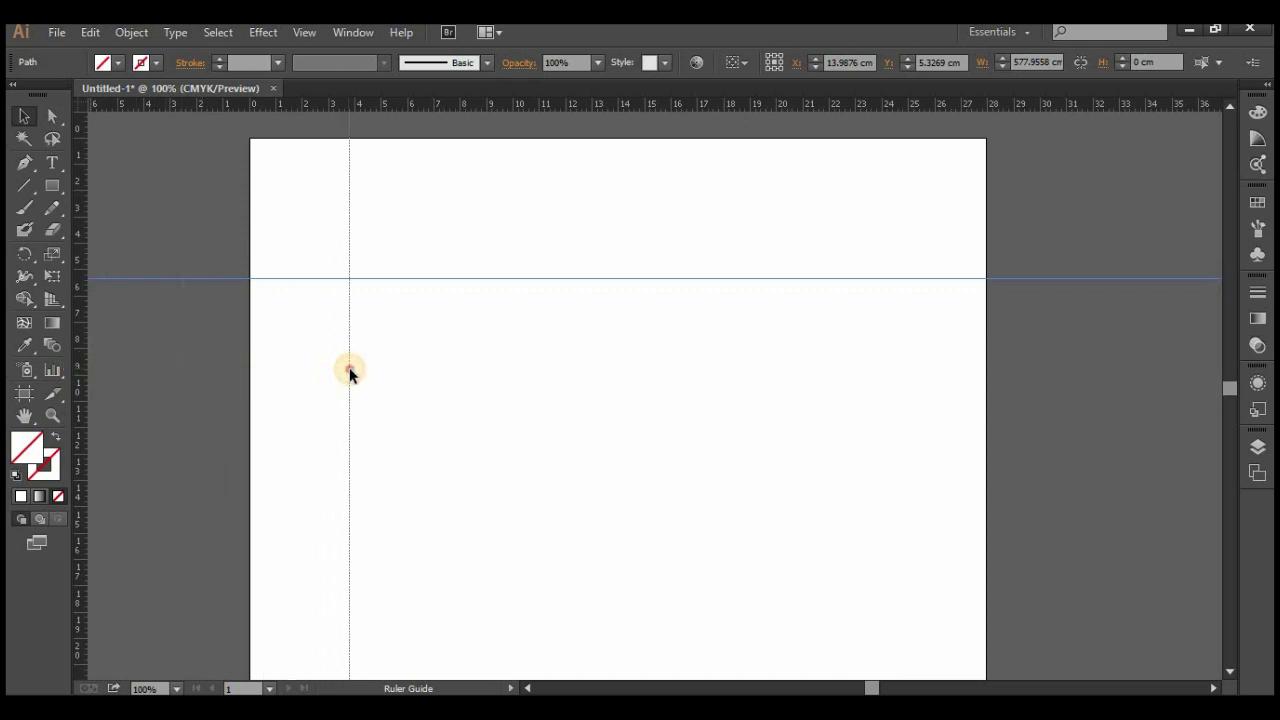
left_click_drag(83, 364, 374, 366)
left_click_drag(86, 343, 431, 372)
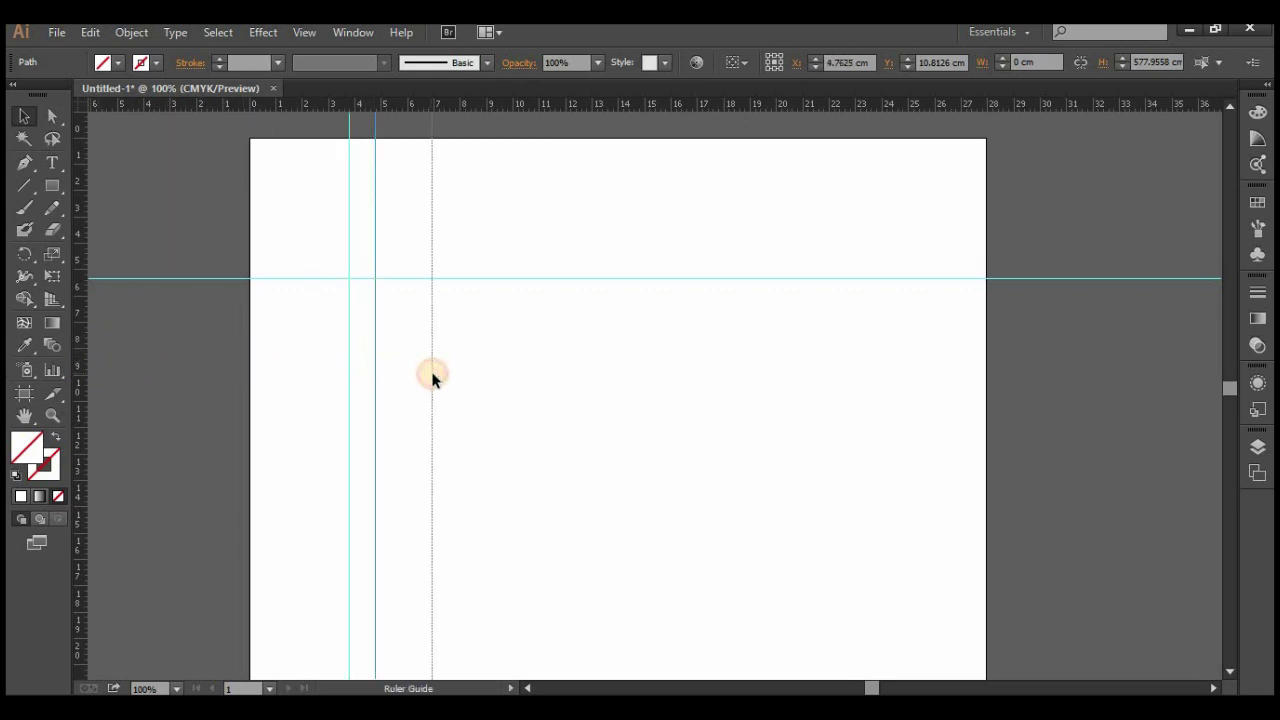
left_click(518, 383)
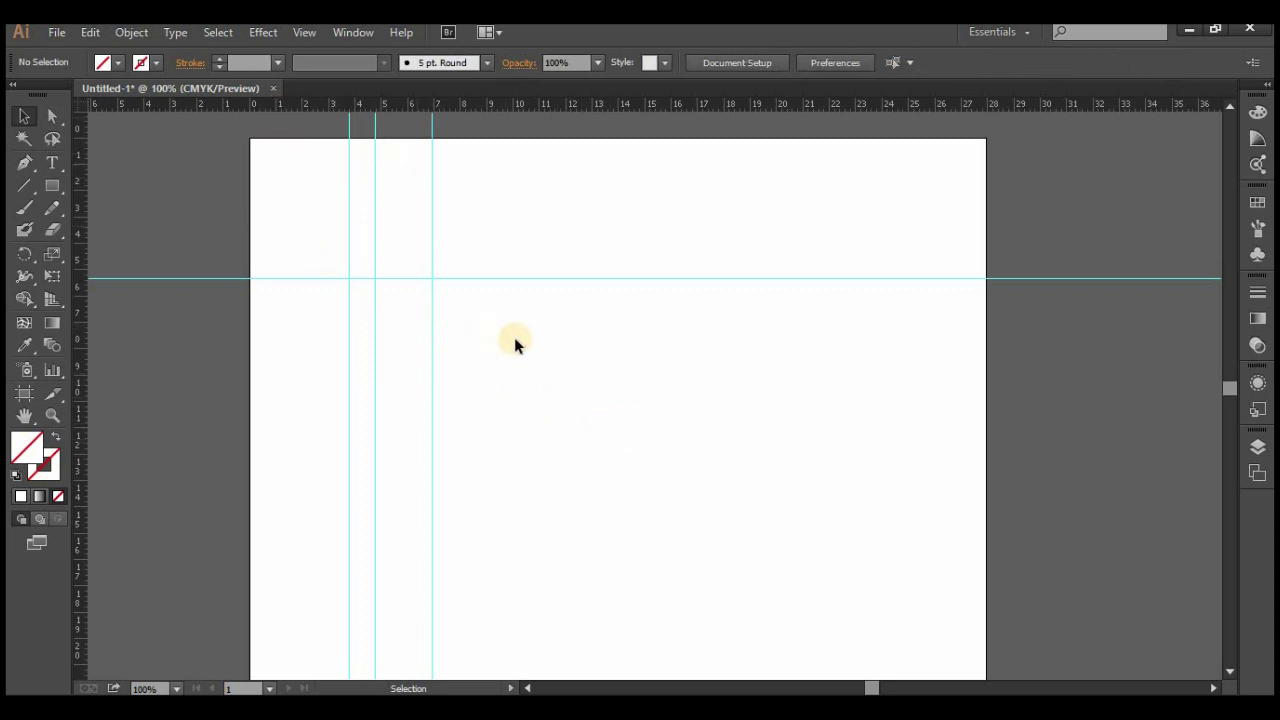
left_click(52, 186)
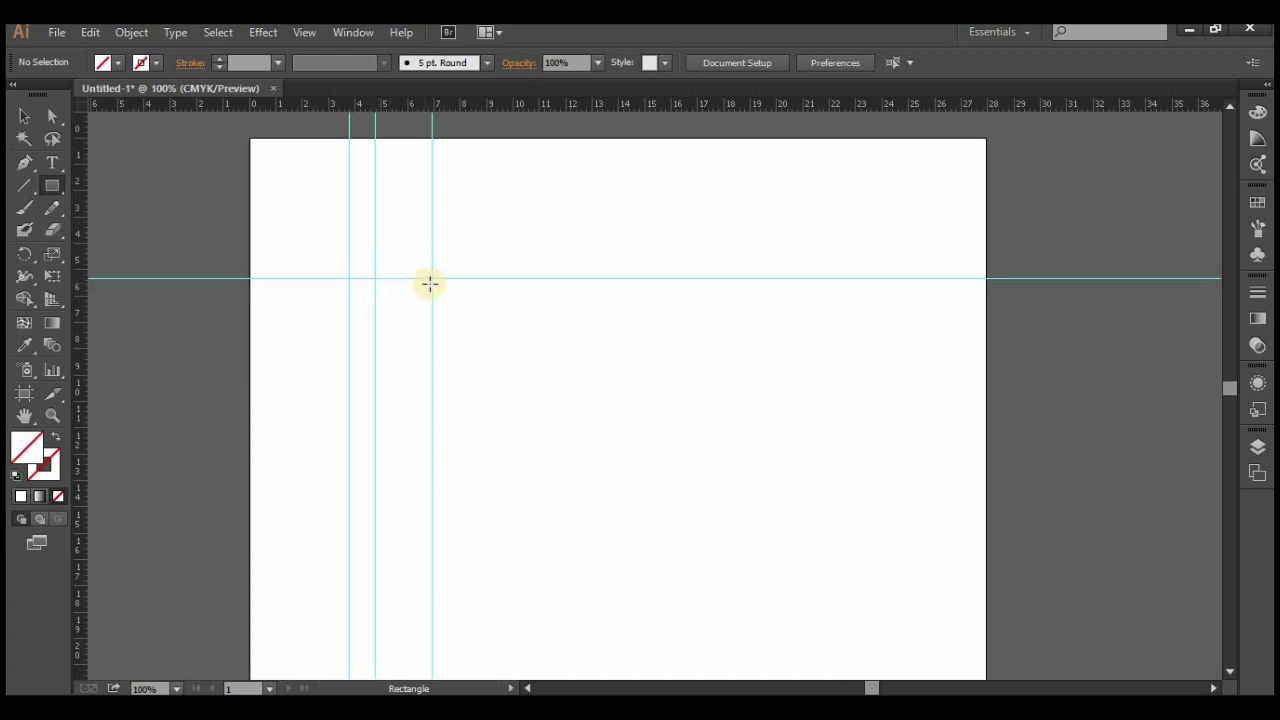
- Draw two rectangles along the horizontal guide, the first from the guide intersection, then deselect them
left_click_drag(430, 278, 618, 412)
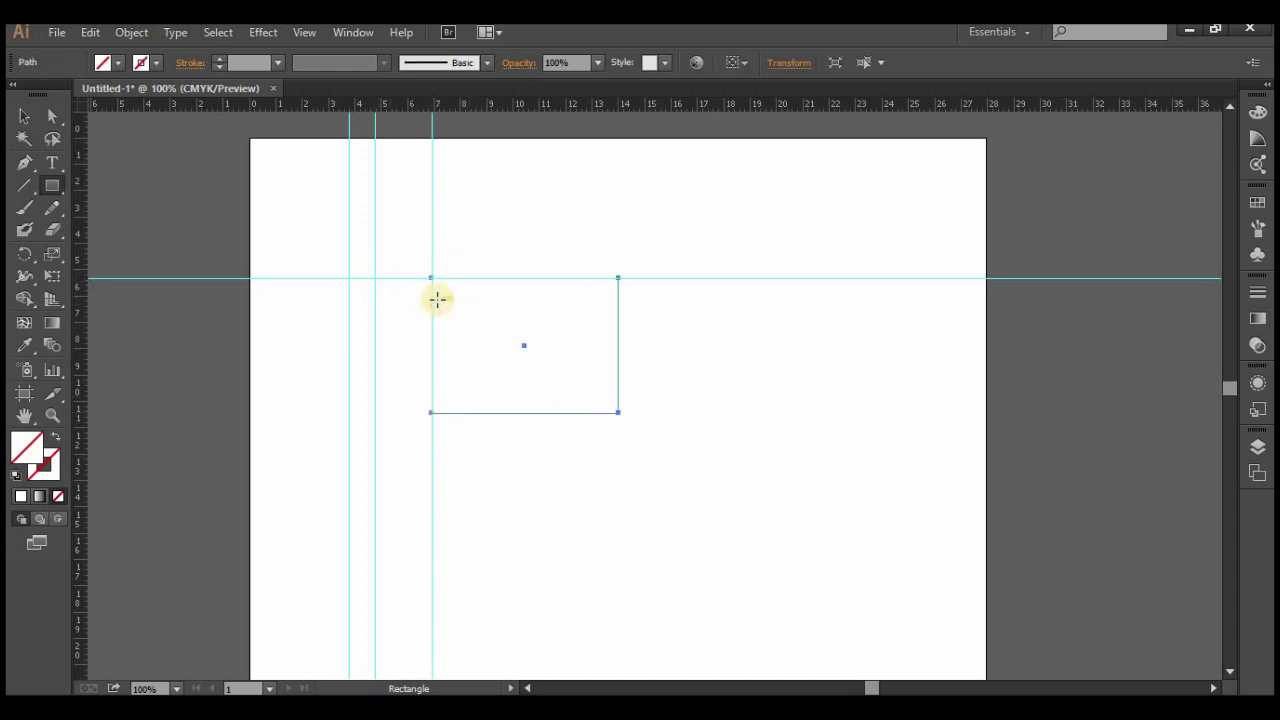
mouse_move(651, 278)
left_mouse_down()
mouse_move(853, 397)
mouse_move(451, 283)
left_mouse_up()
left_click(24, 116)
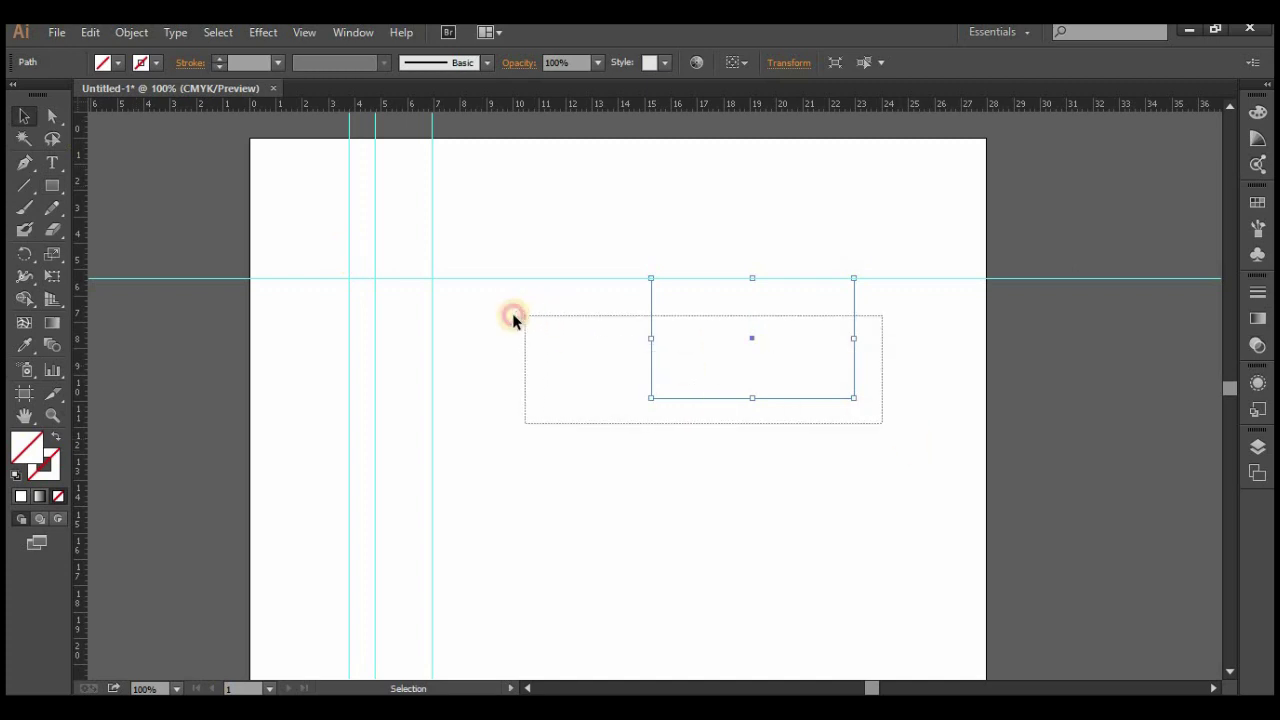
left_click(451, 283)
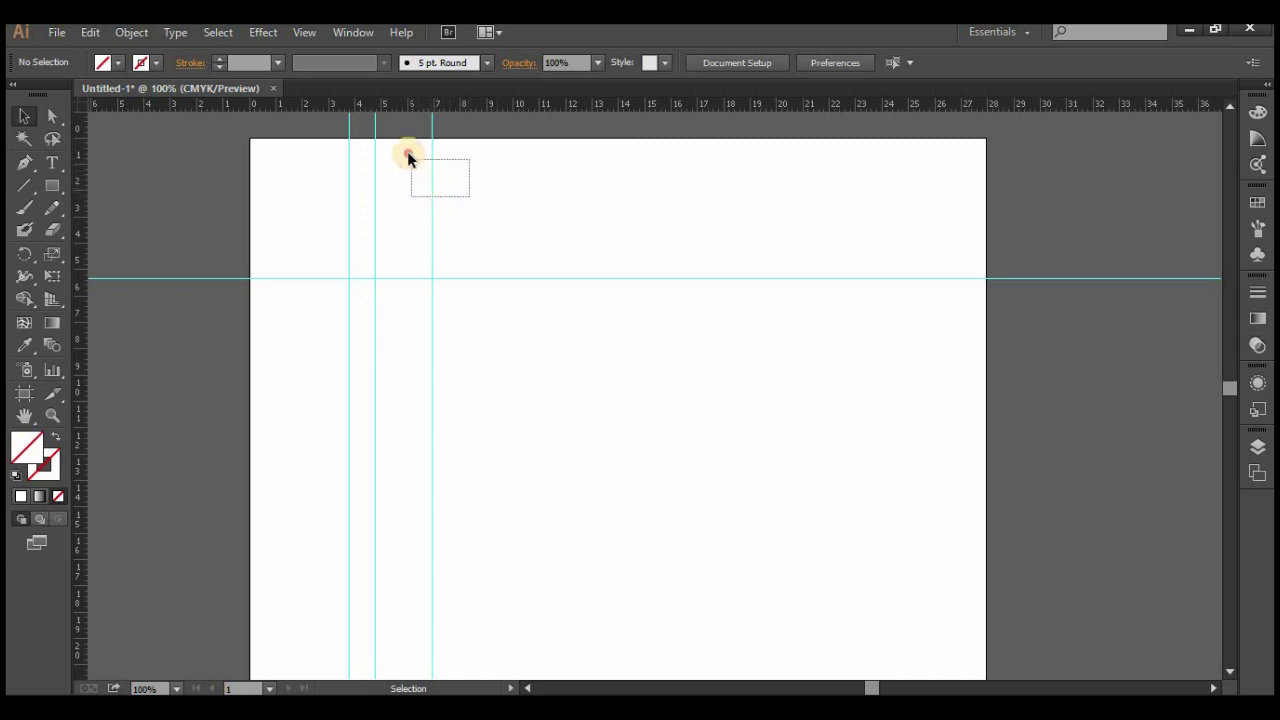
left_click_drag(470, 200, 409, 149)
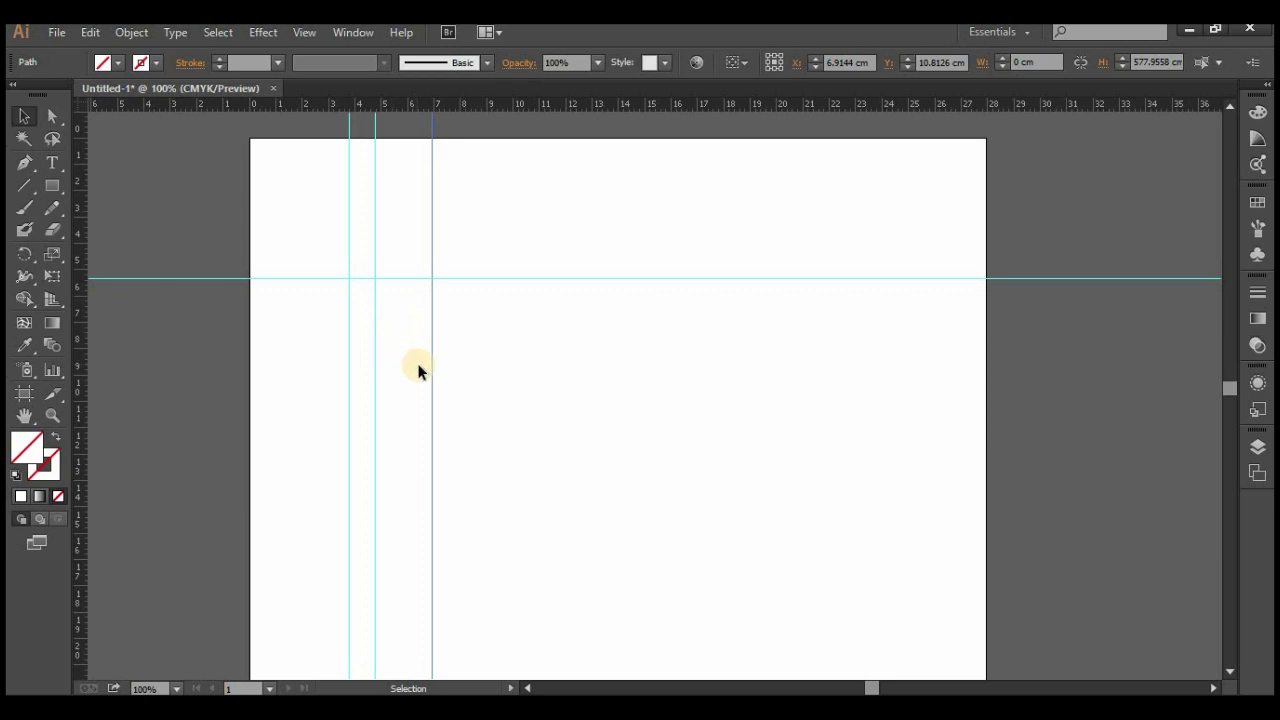
- Lock the selected vertical guide, confirm it can't be selected, then unlock all
left_click(207, 36)
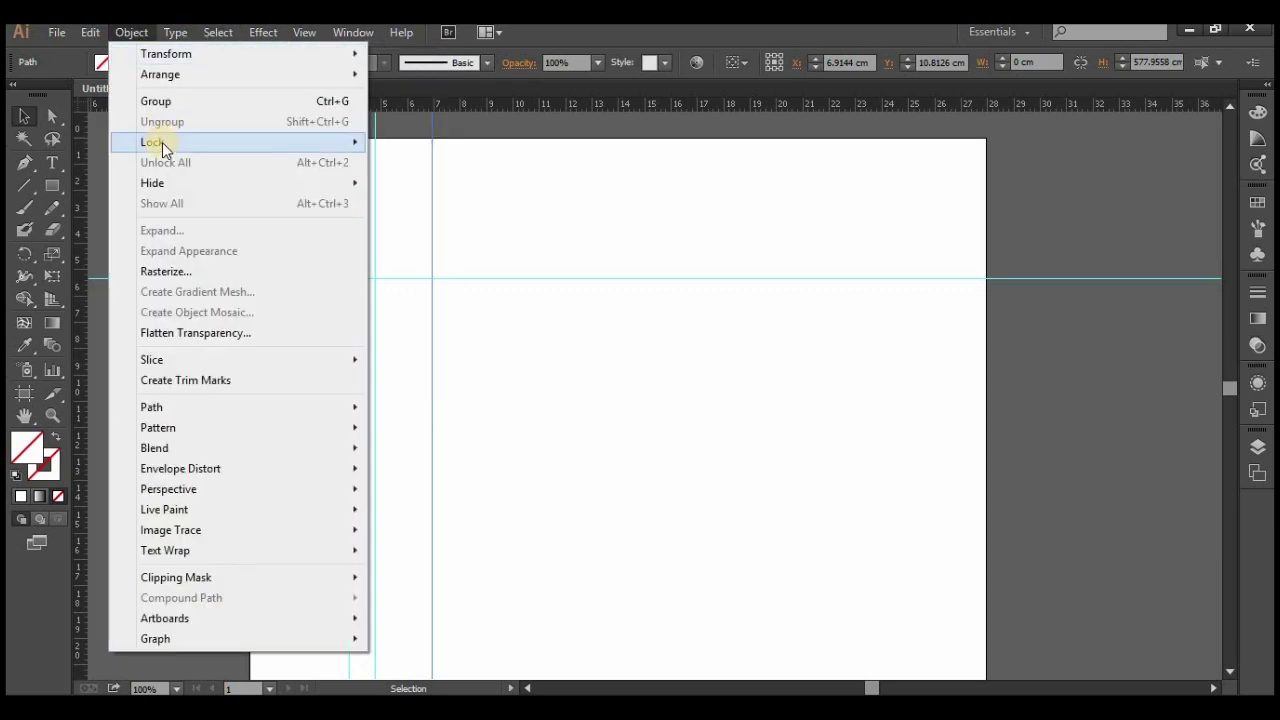
mouse_move(240, 142)
left_click(408, 145)
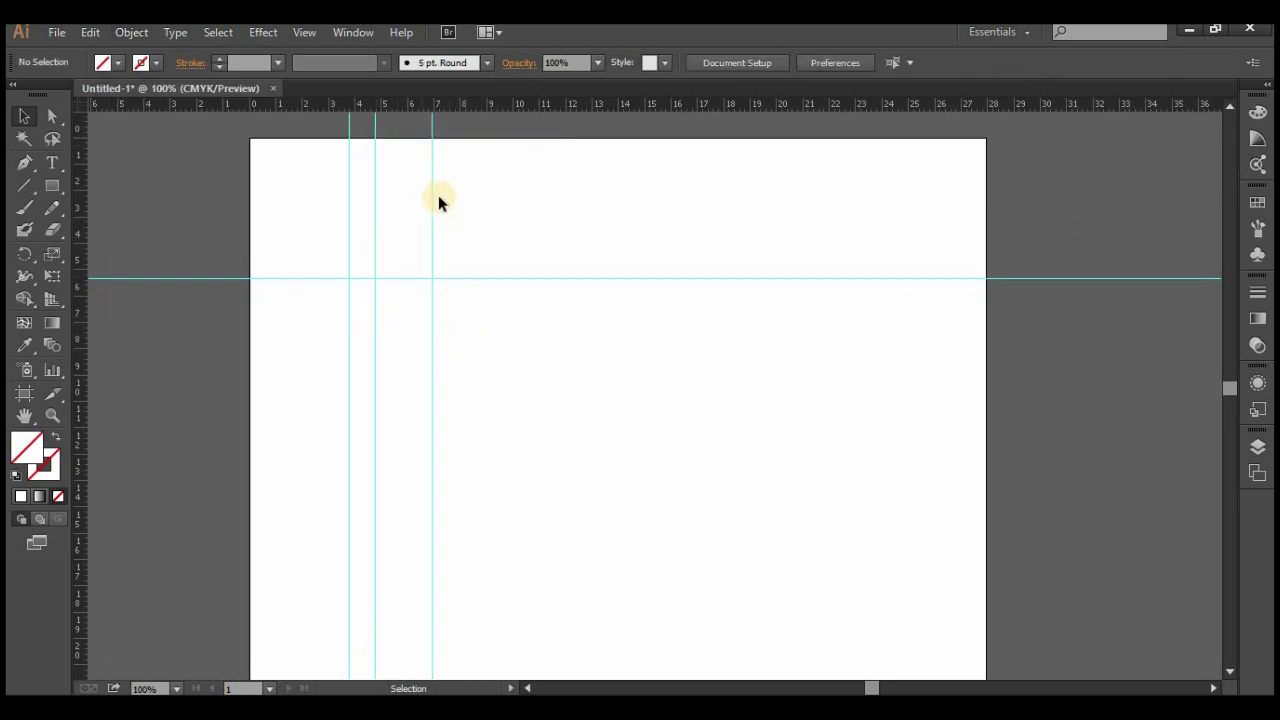
left_click_drag(432, 194, 574, 208)
left_click(130, 33)
left_click(177, 163)
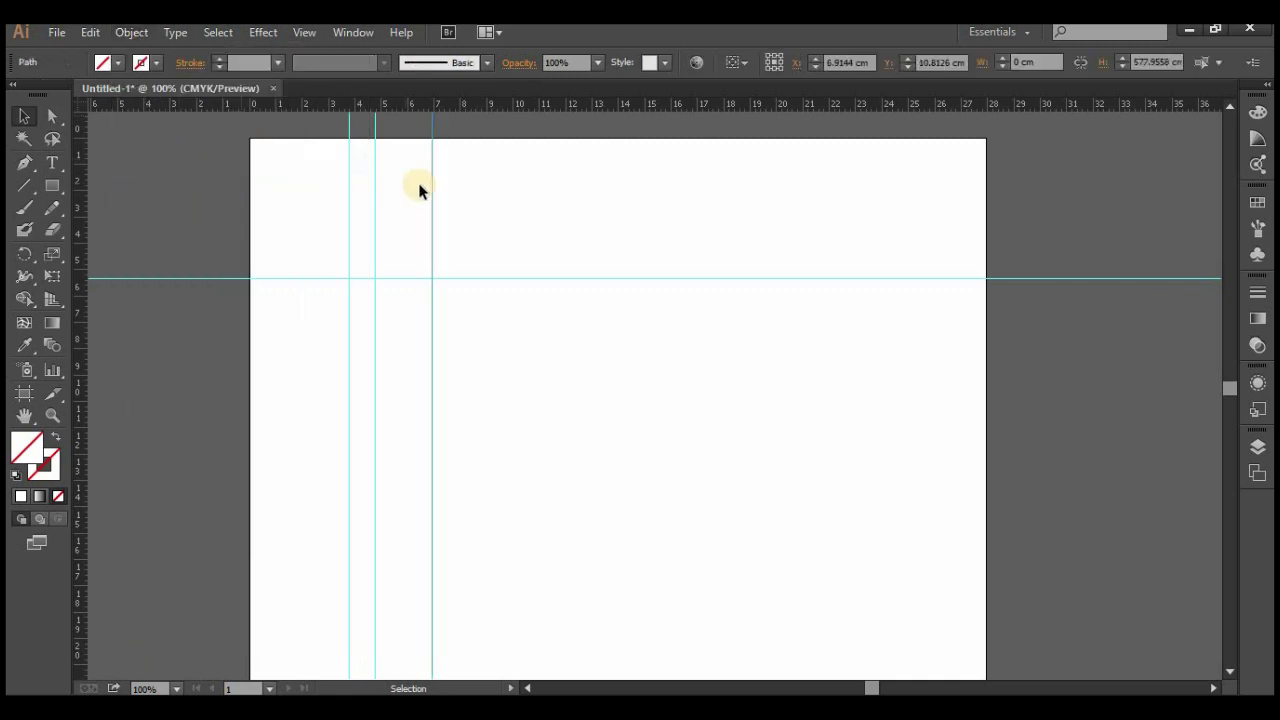
- Shift the vertical guide slightly right, delete it, then select and delete all remaining guides
mouse_move(432, 187)
left_mouse_down()
mouse_move(551, 206)
mouse_move(448, 205)
left_mouse_up()
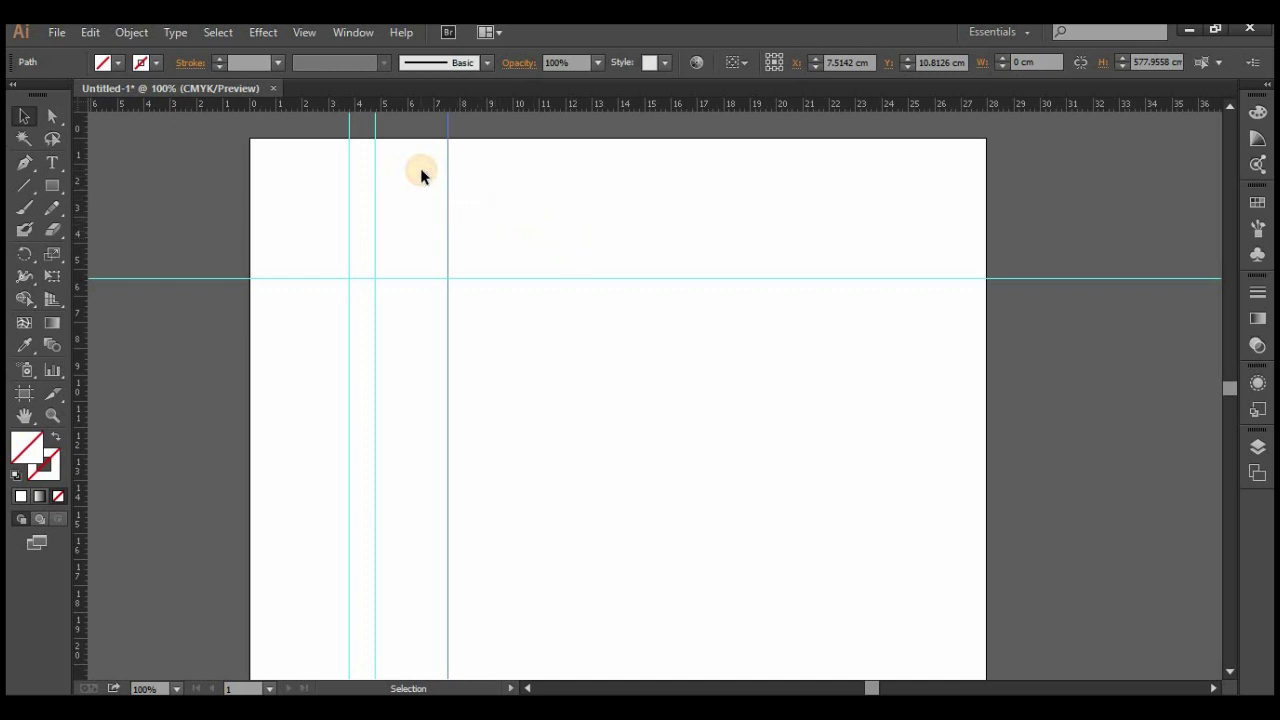
key("Delete")
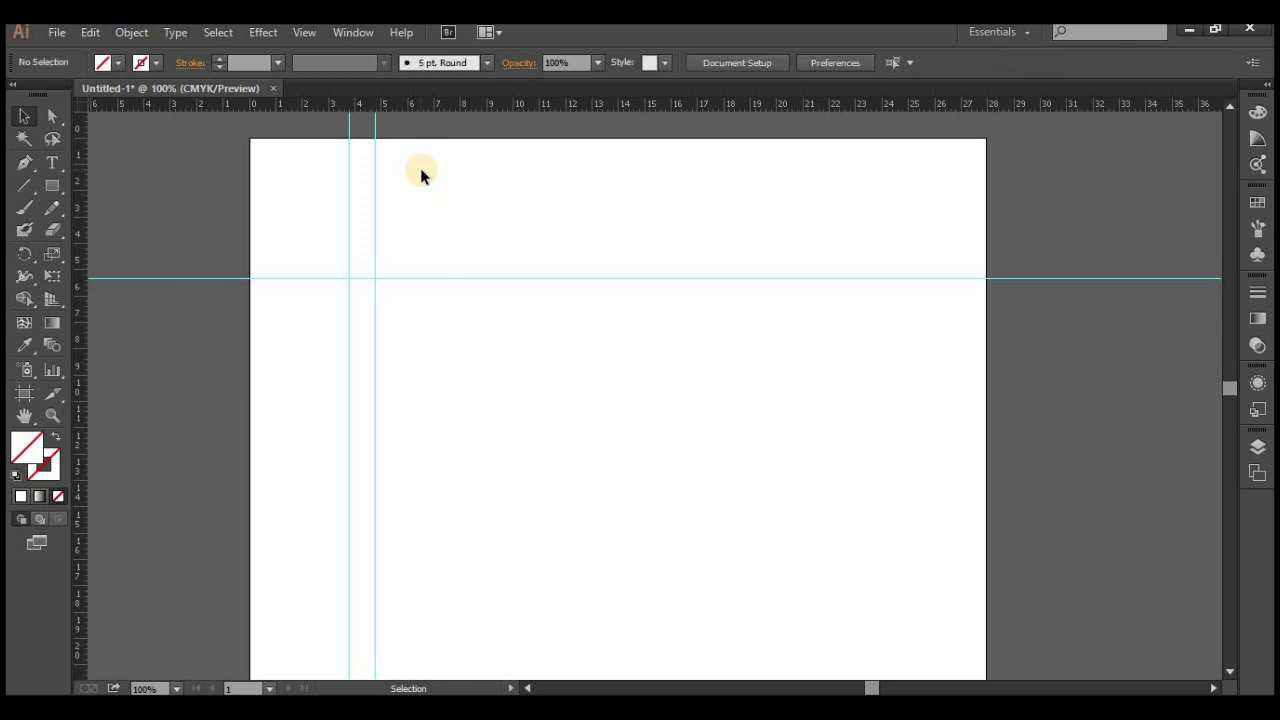
key("ctrl+a")
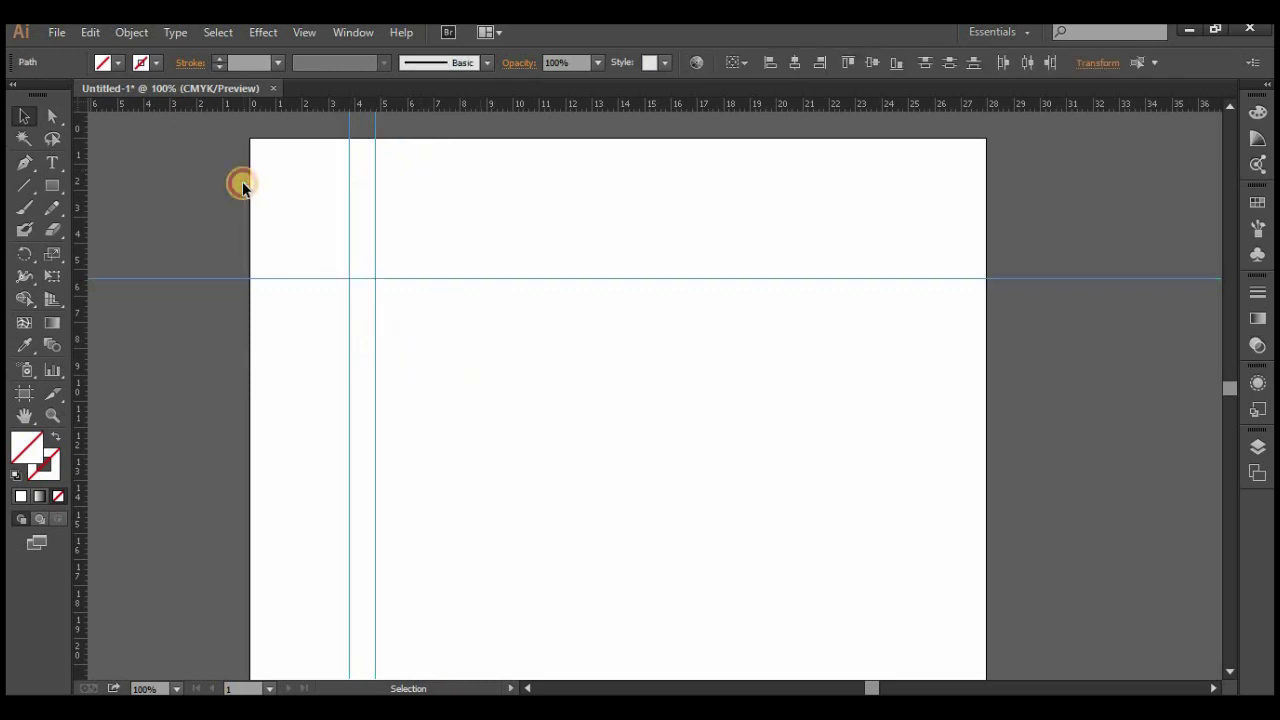
key("Delete")
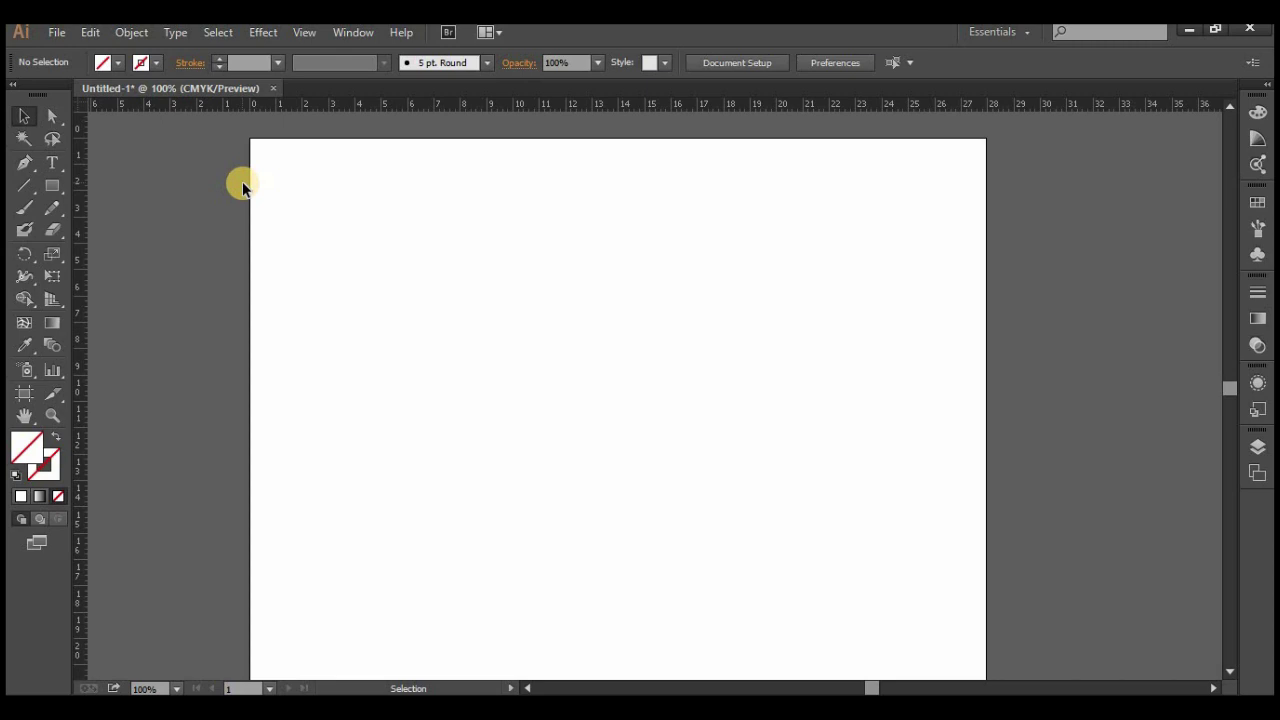
- Turn on the document grid across the artboard and pasteboard
left_click(300, 33)
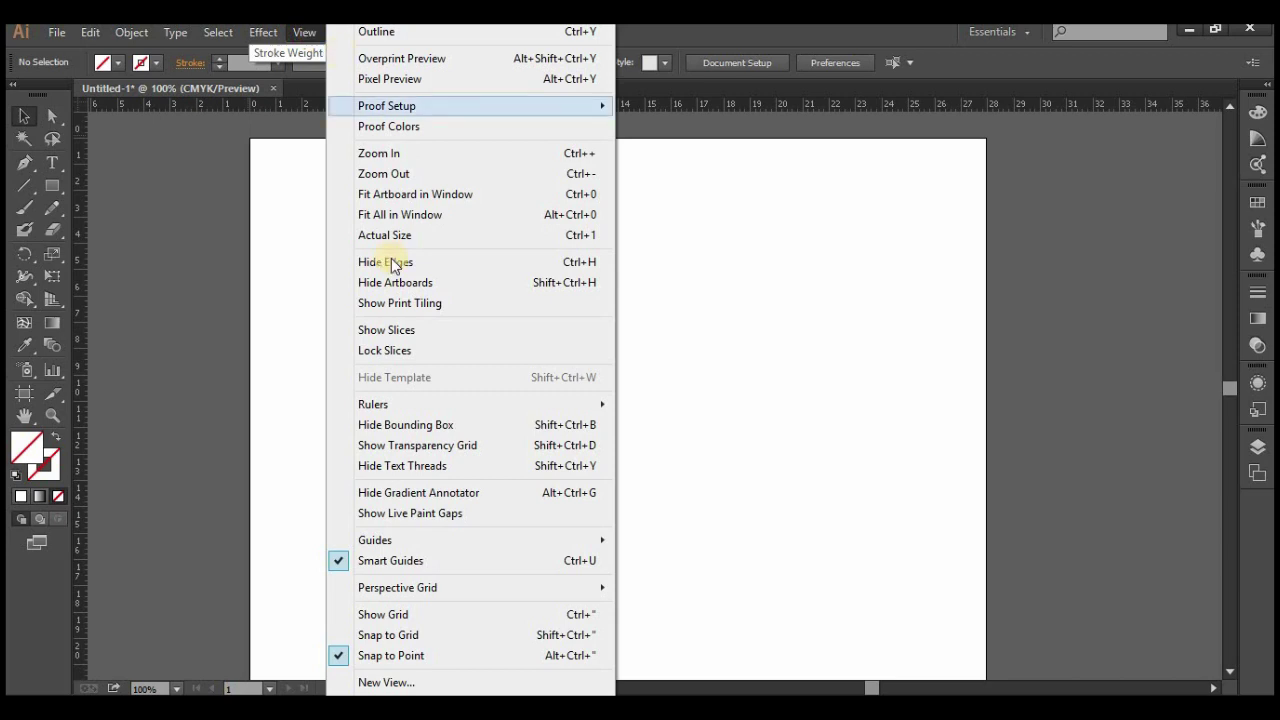
left_click(400, 614)
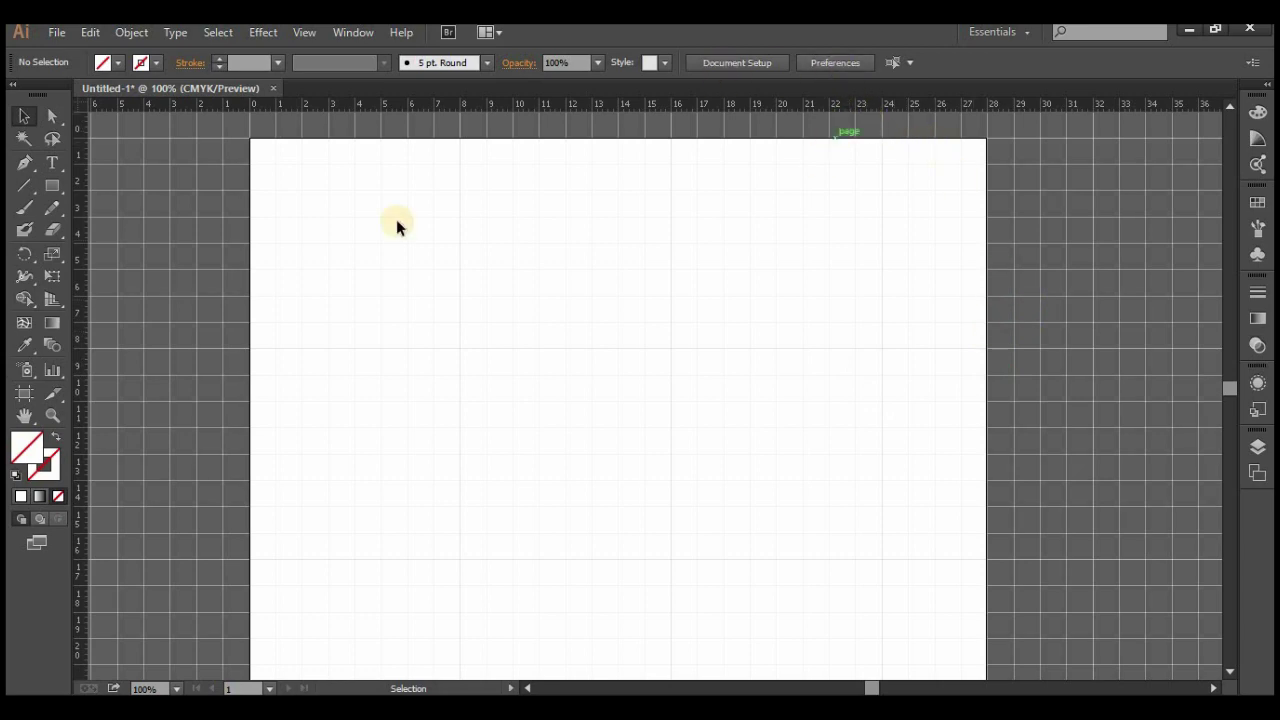
left_click(834, 63)
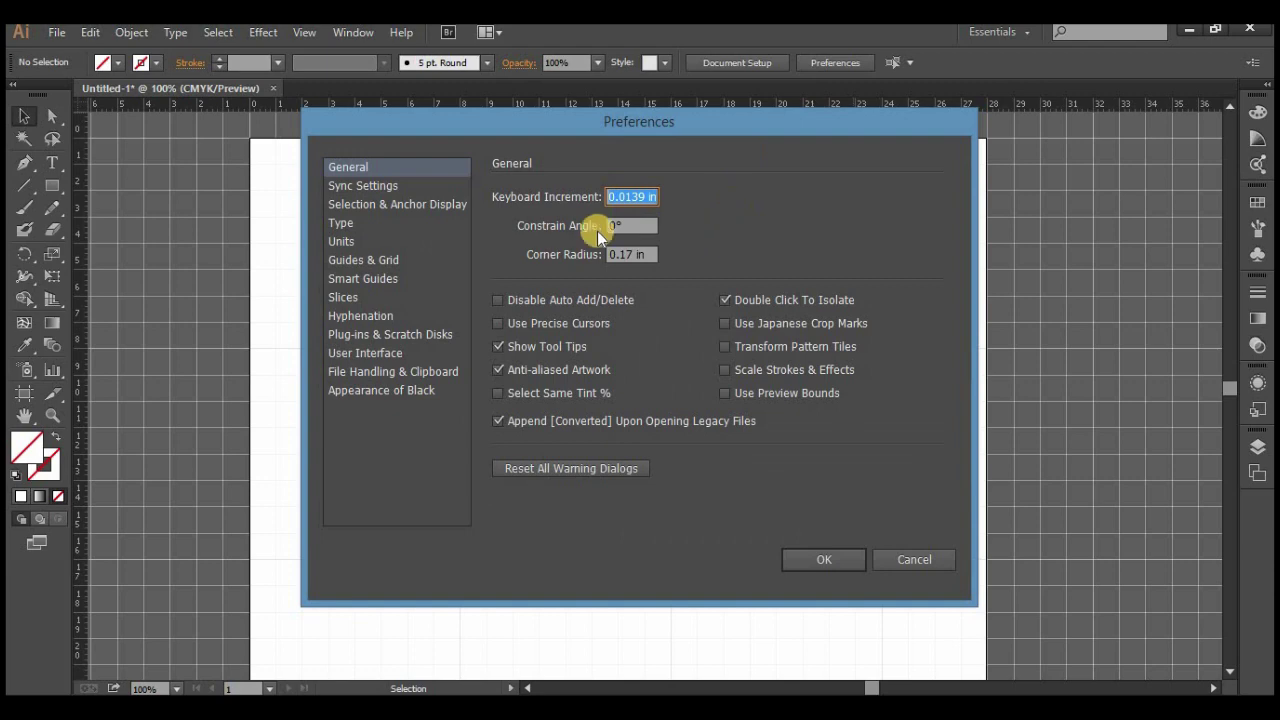
- In Guides & Grid preferences, keep guides as solid cyan lines and the grid colour unchanged
left_click(361, 259)
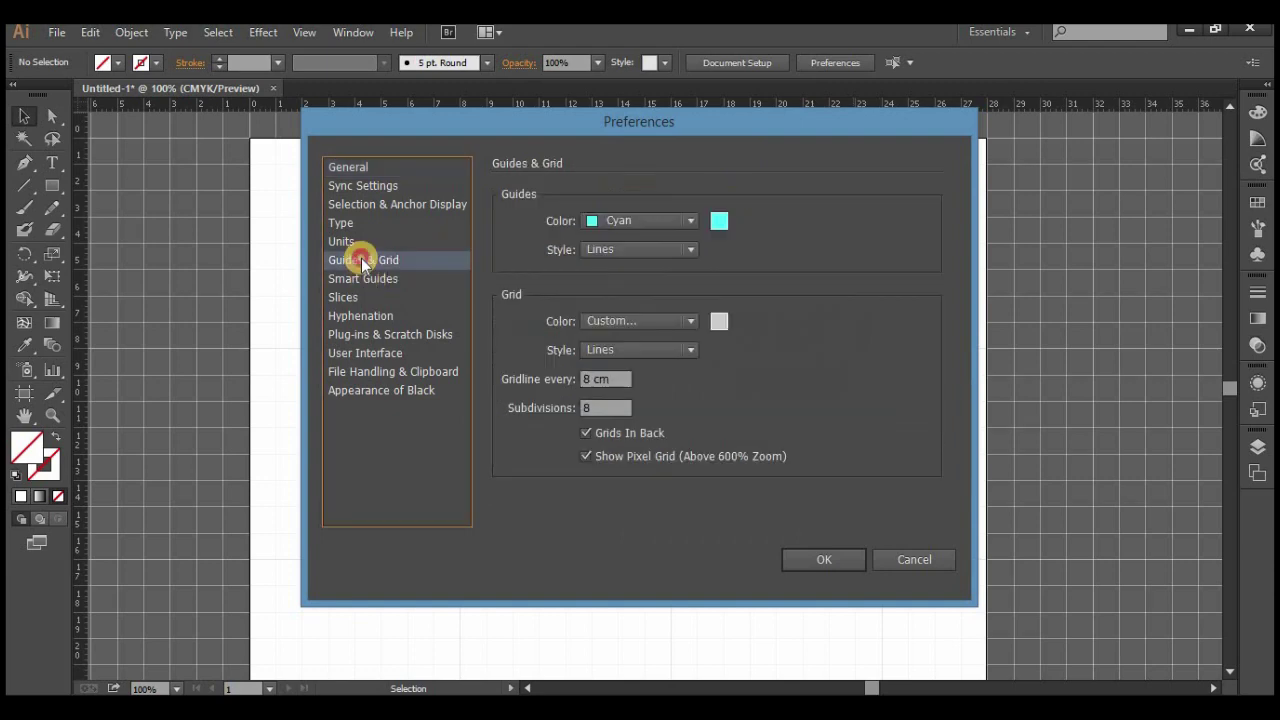
left_click(613, 219)
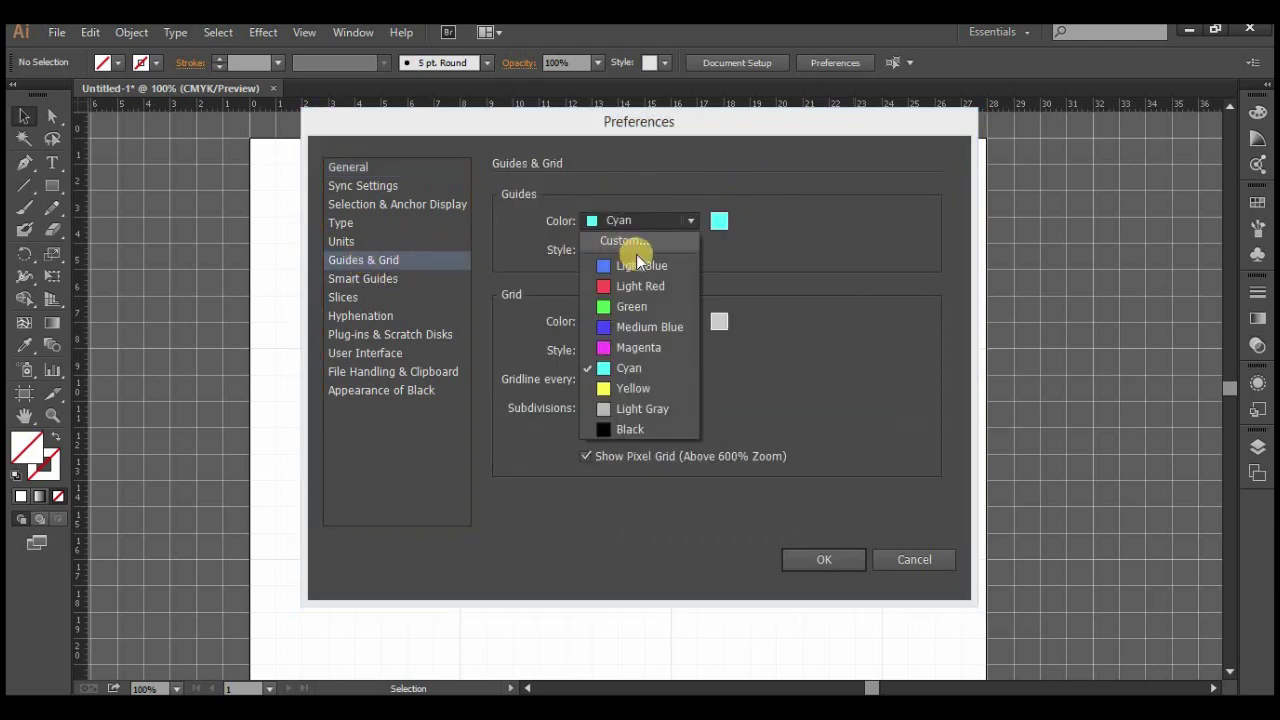
left_click(872, 255)
left_click(692, 250)
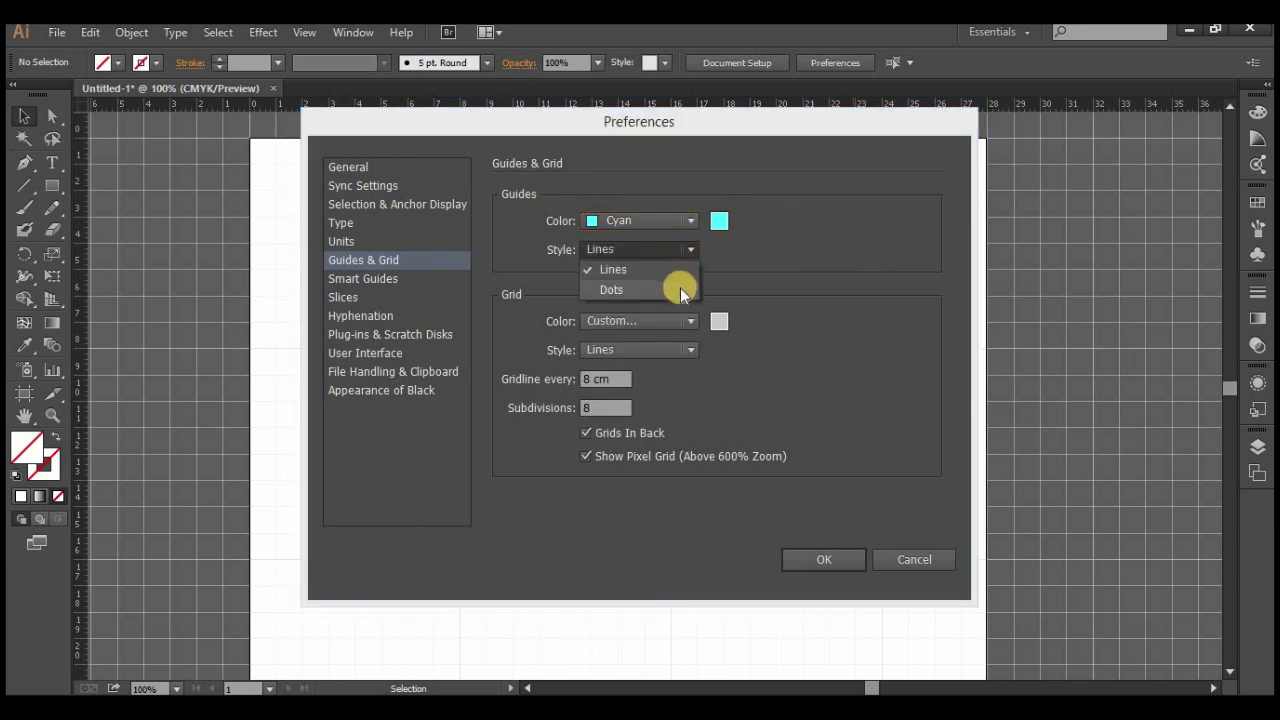
left_click(831, 257)
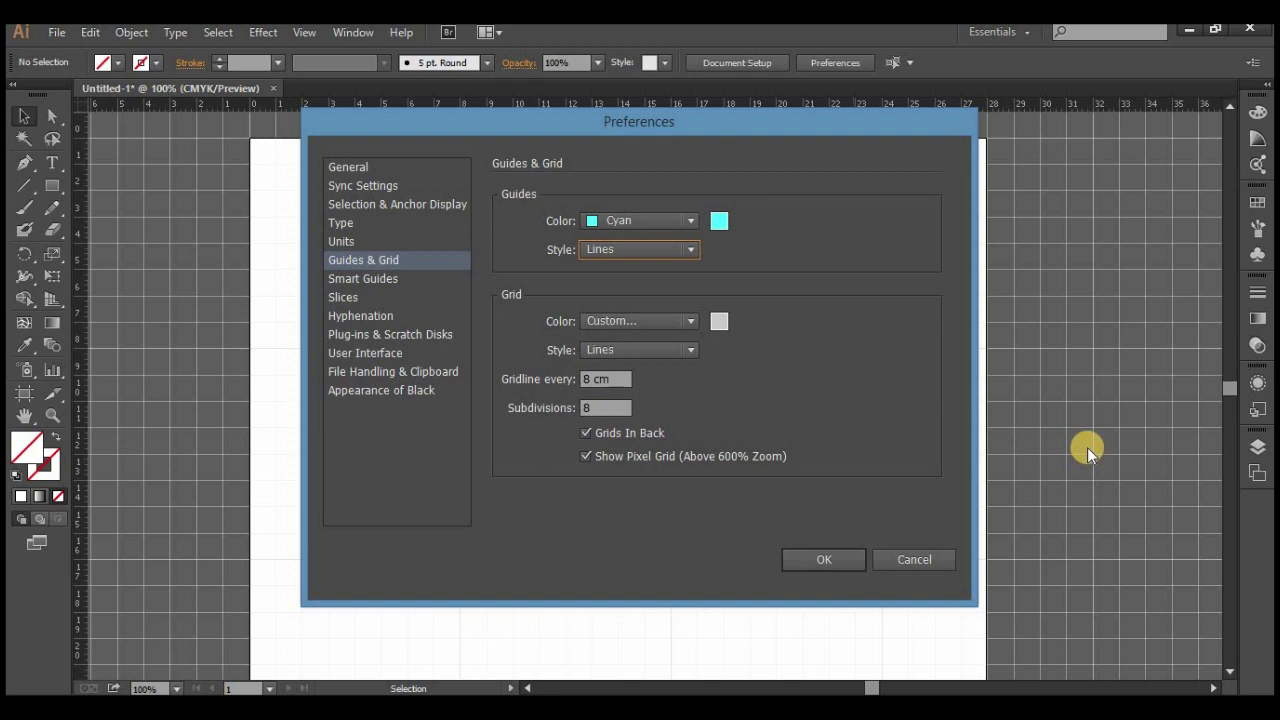
left_click(640, 320)
left_click(853, 373)
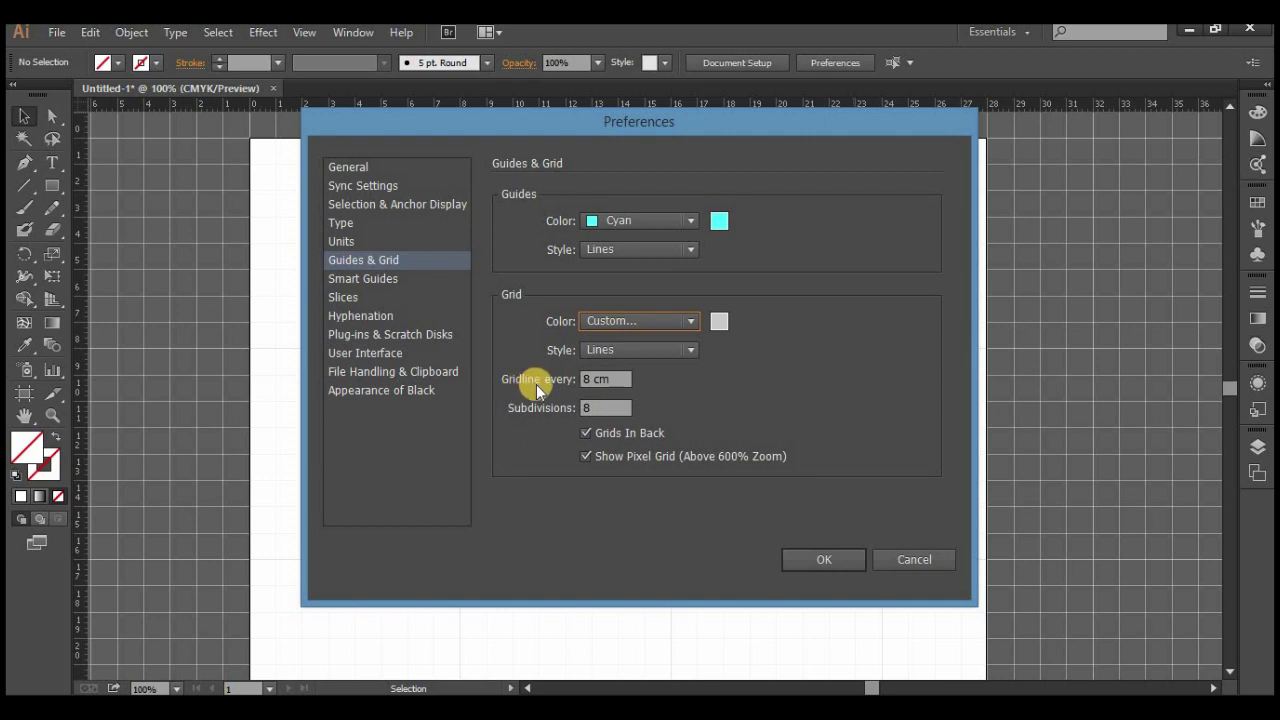
- Set Gridline every to 12 cm and apply the preferences
left_click(563, 381)
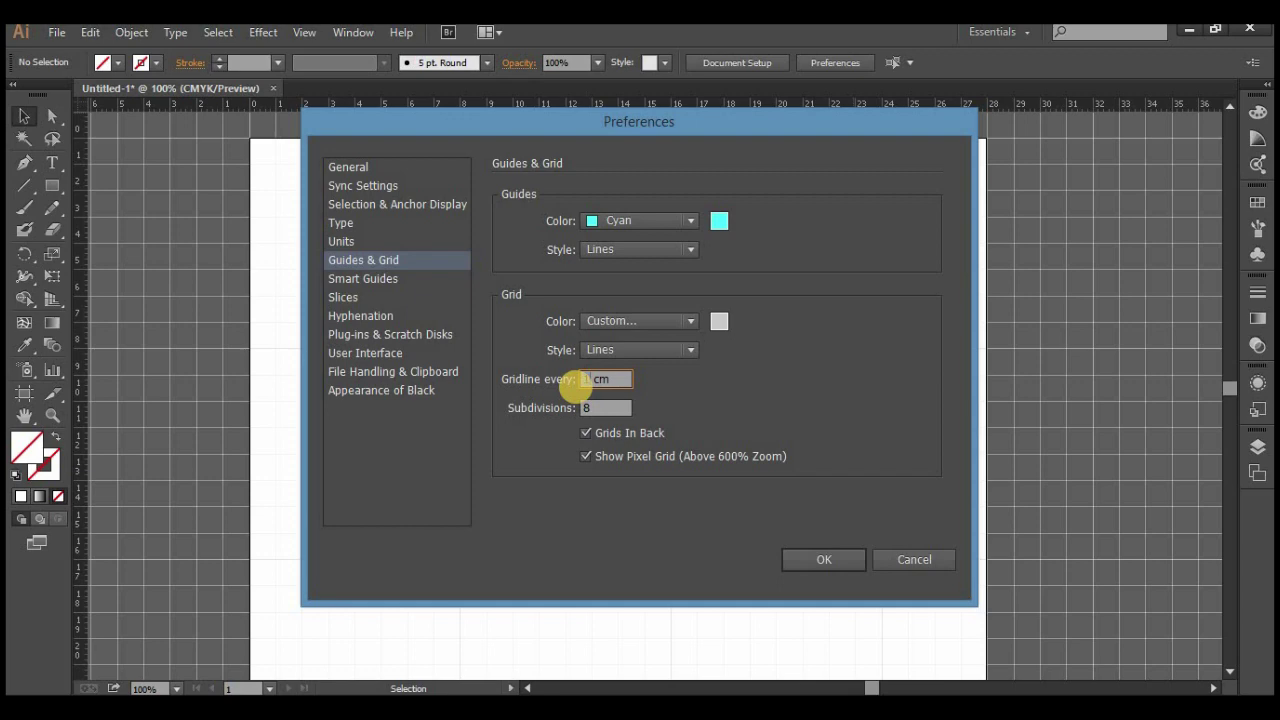
type("2")
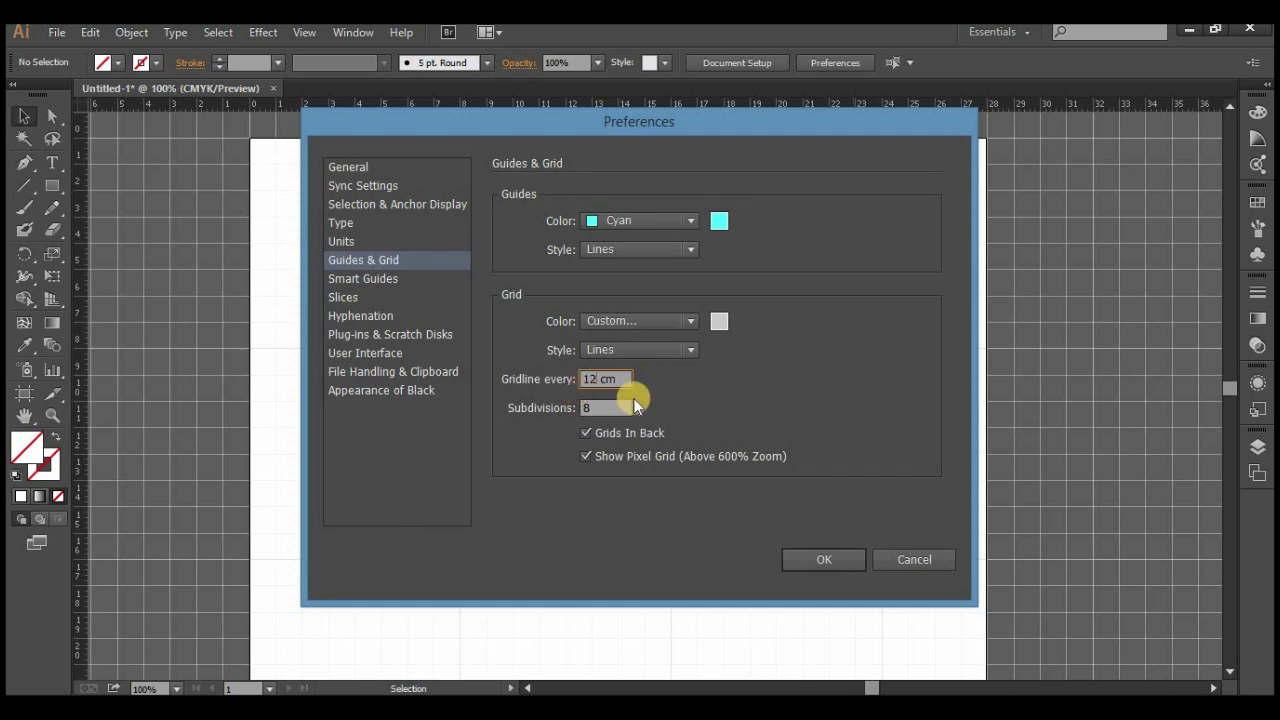
left_click(812, 558)
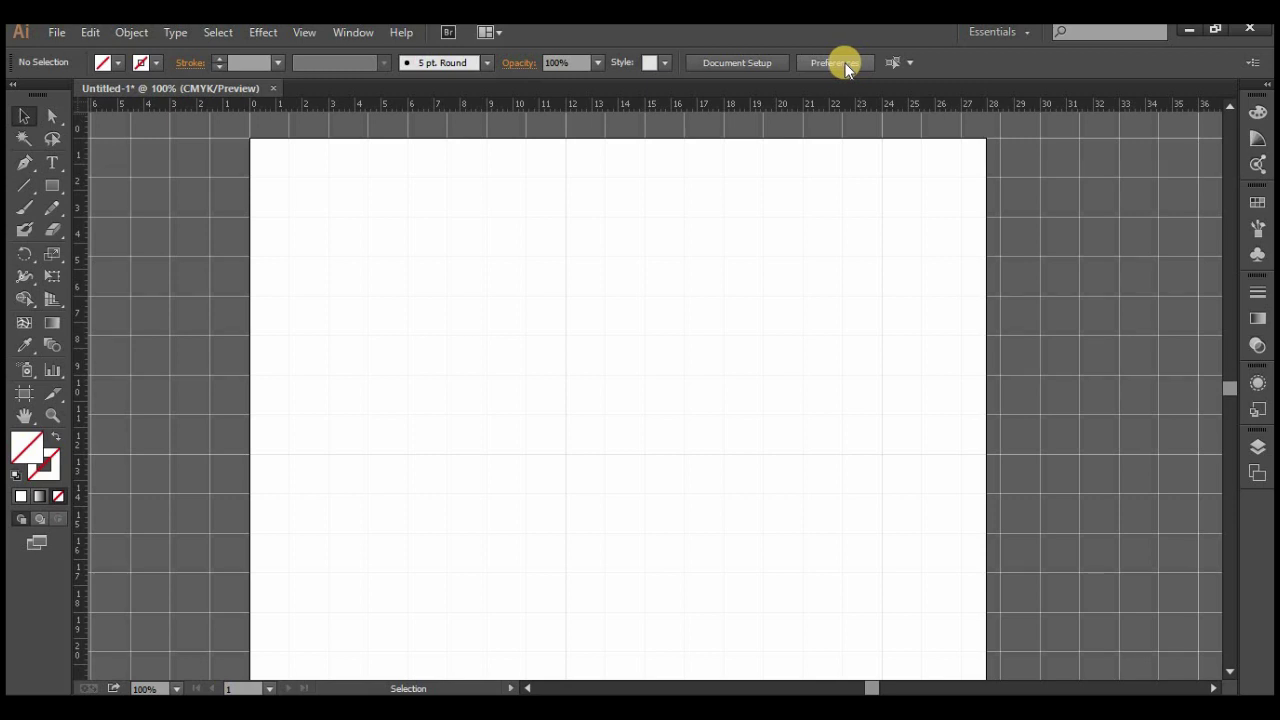
left_click(55, 193)
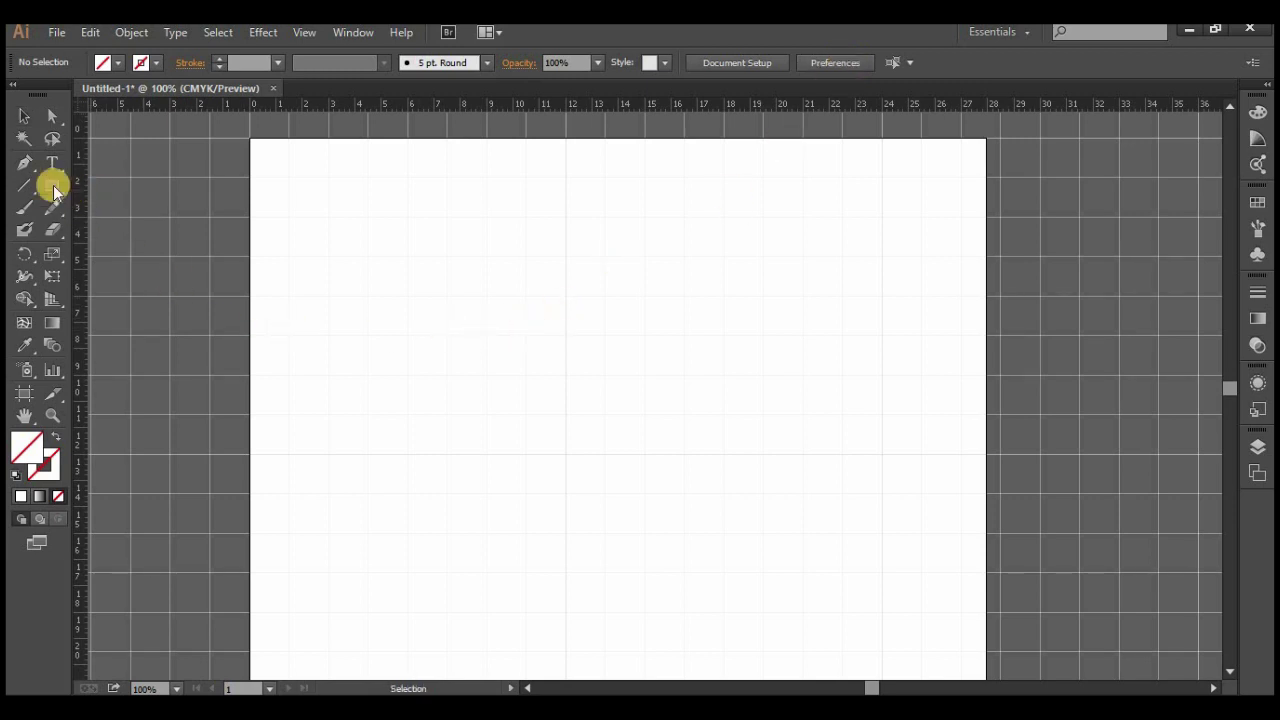
- Set the fill to CMYK Red, draw a red rectangle, nudge it up-left, then delete it
left_click(103, 62)
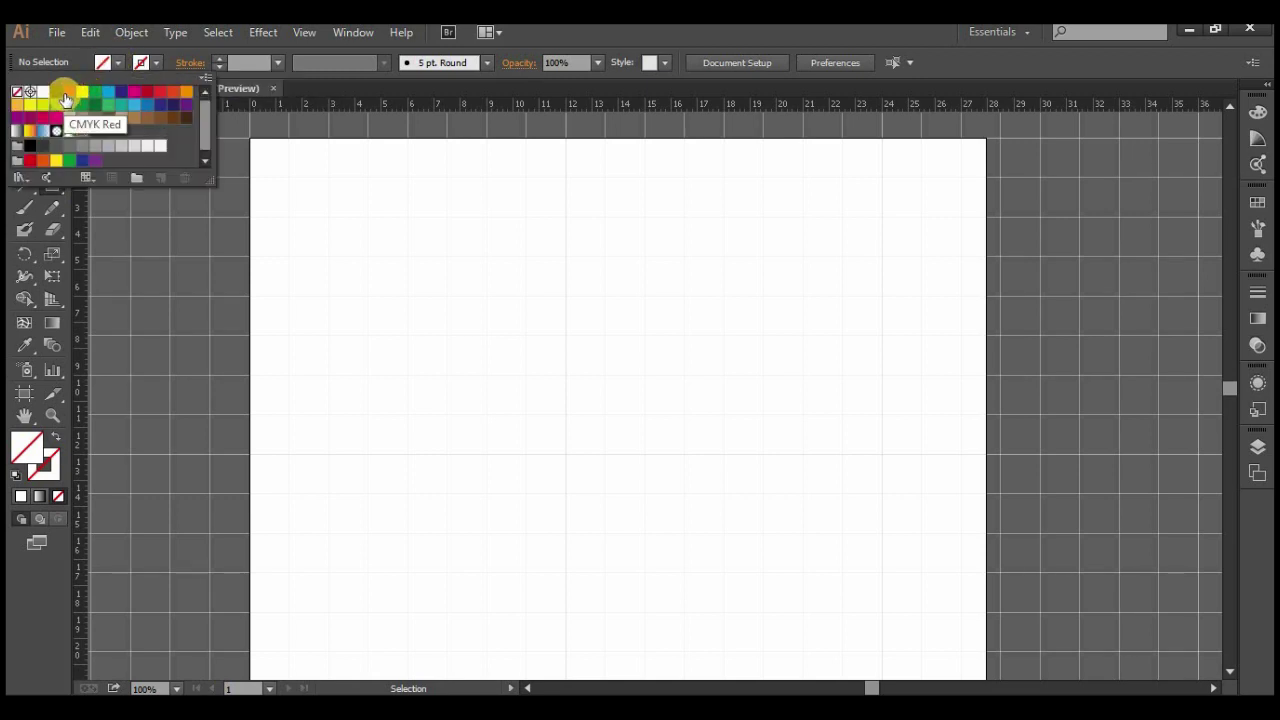
left_click(63, 97)
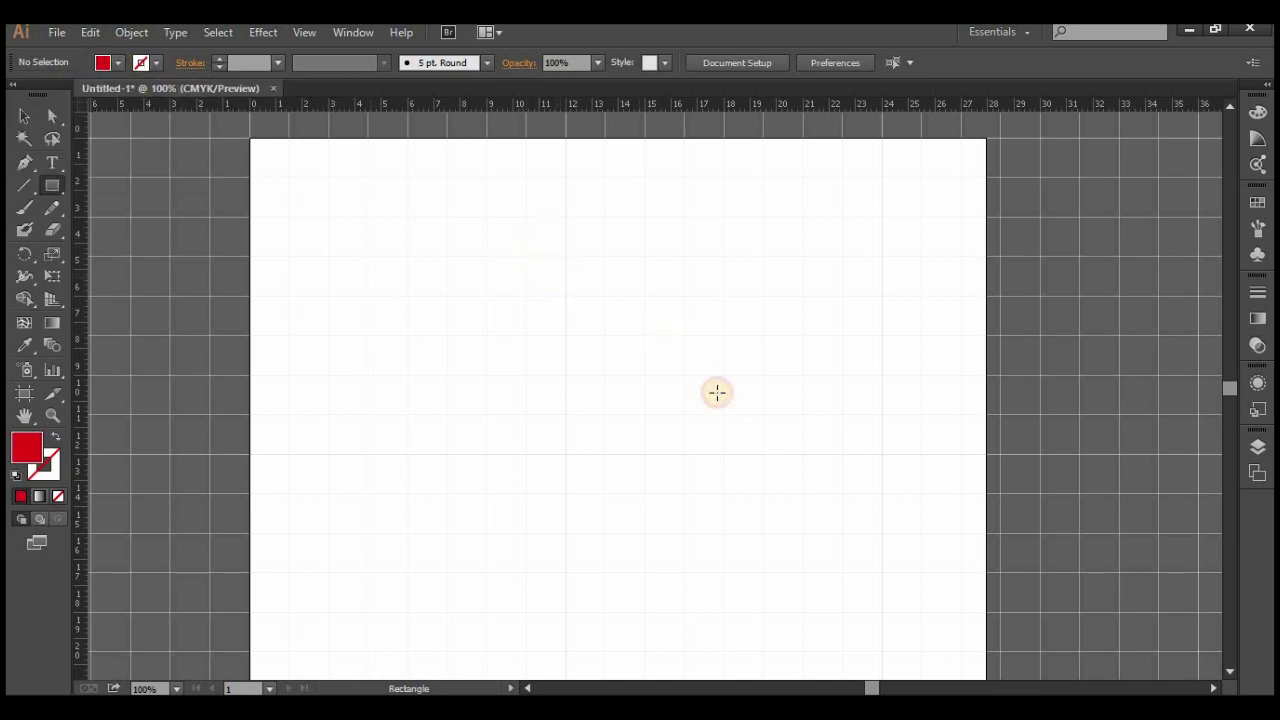
left_click_drag(540, 230, 722, 435)
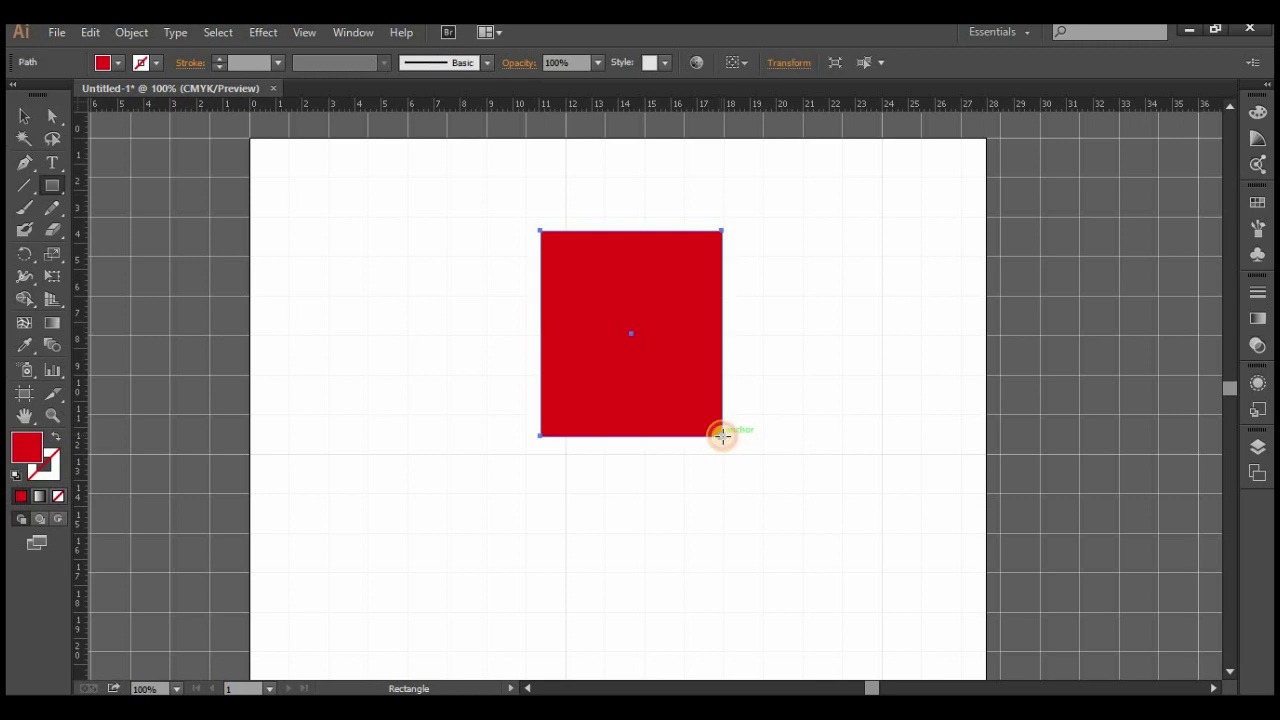
left_click(25, 118)
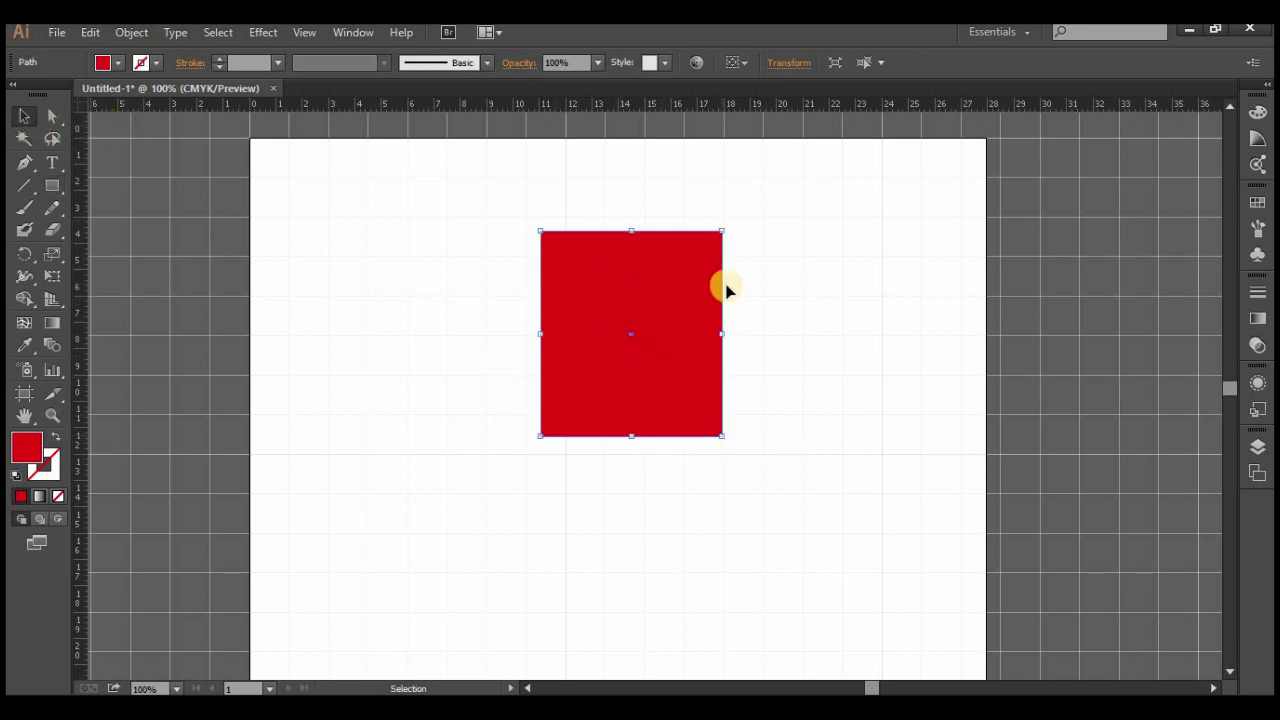
left_click(580, 254)
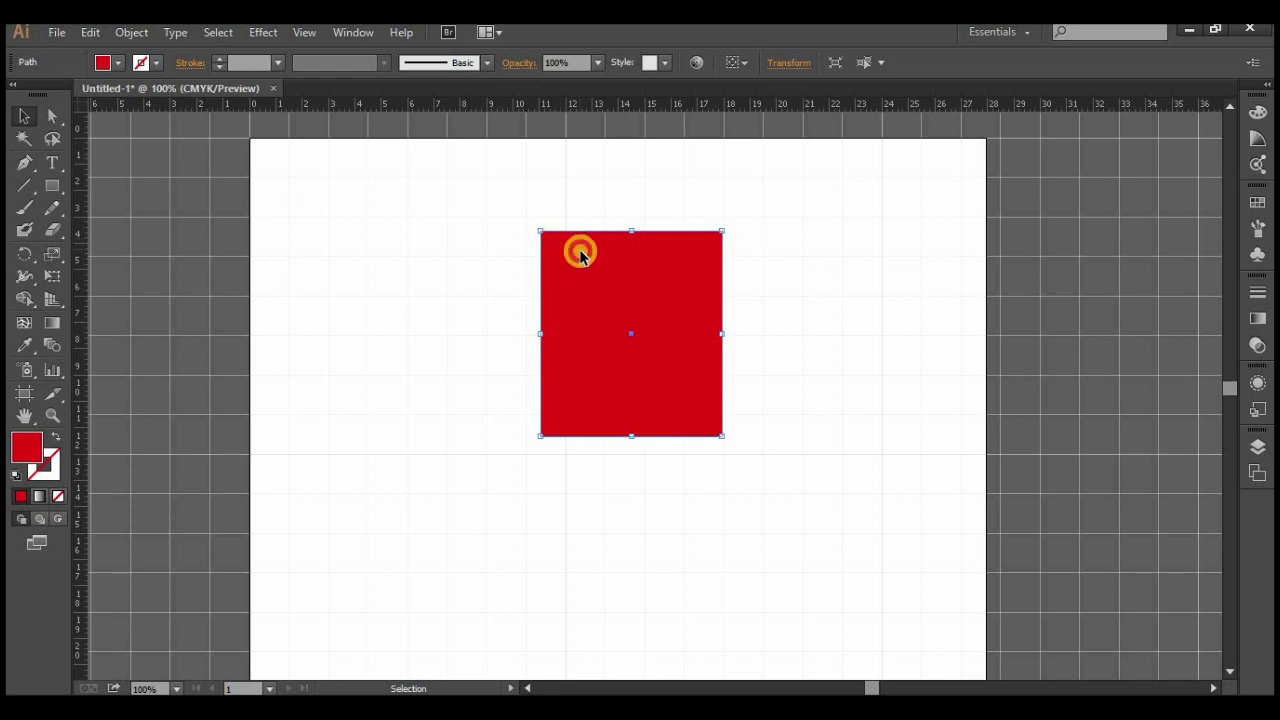
left_click_drag(580, 254, 567, 239)
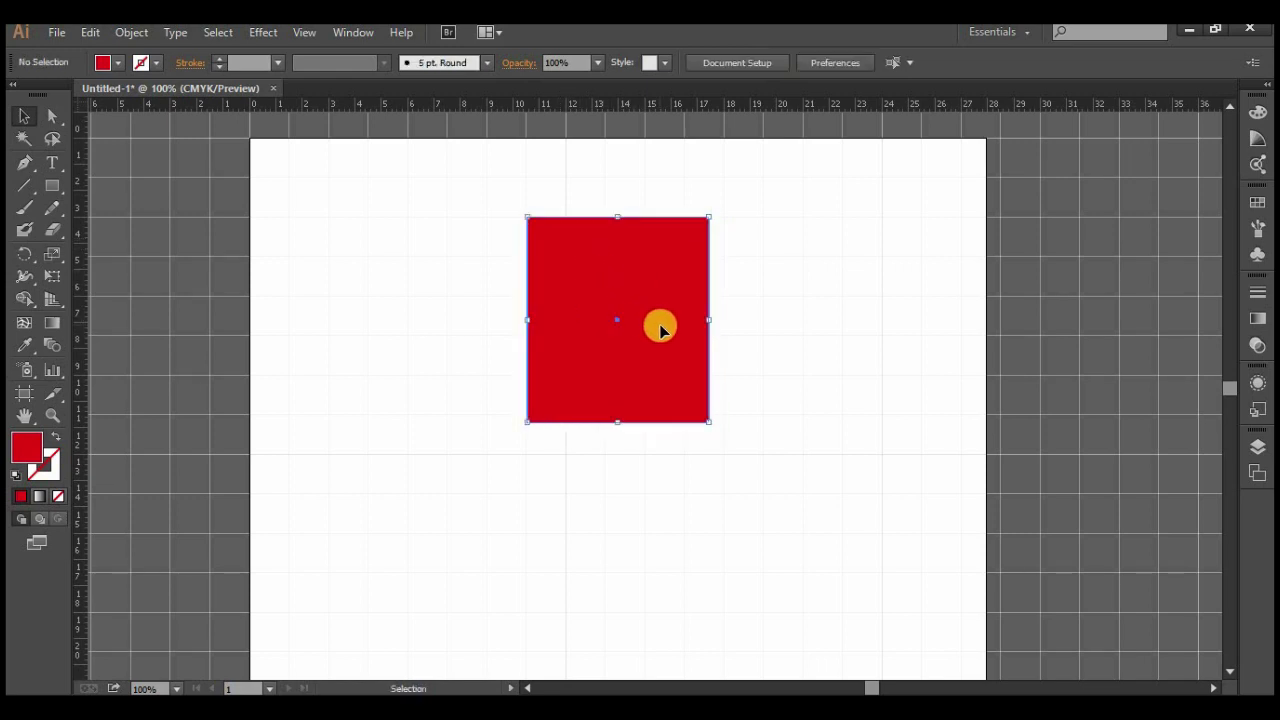
key("Delete")
- Draw a larger red rectangle near the centre, move it slightly, then delete it
left_click(52, 186)
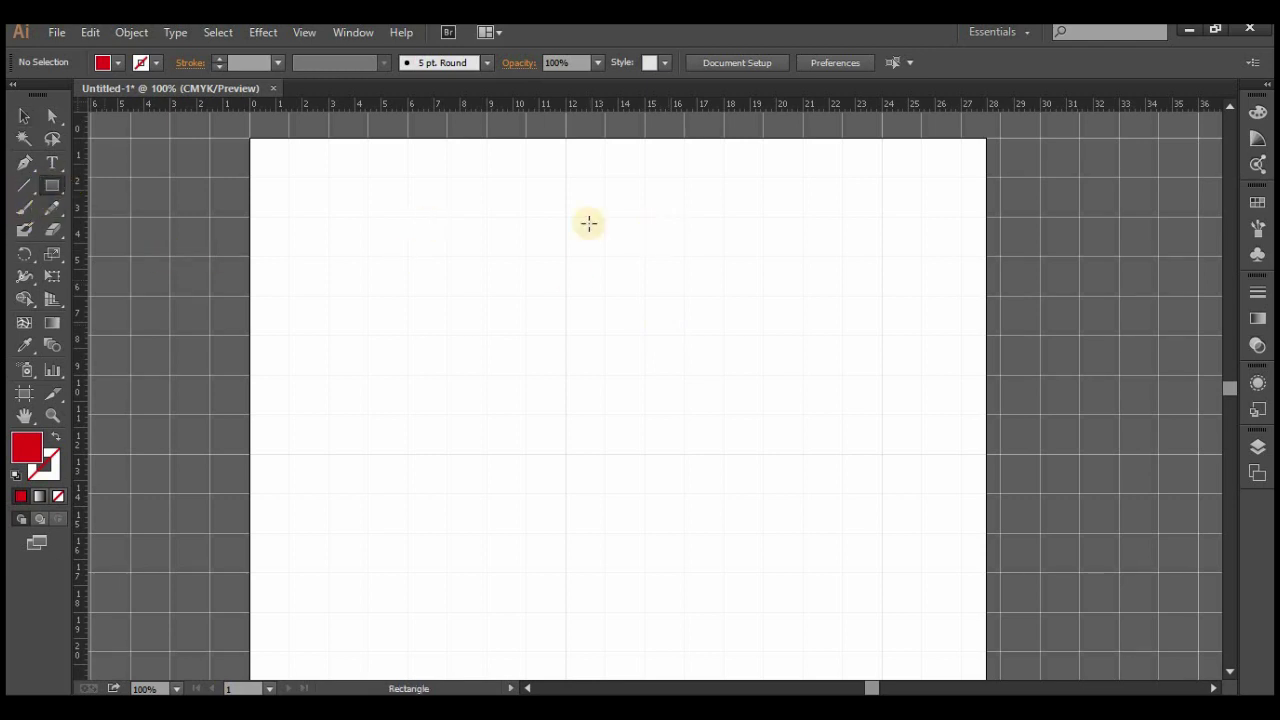
left_click_drag(538, 225, 785, 480)
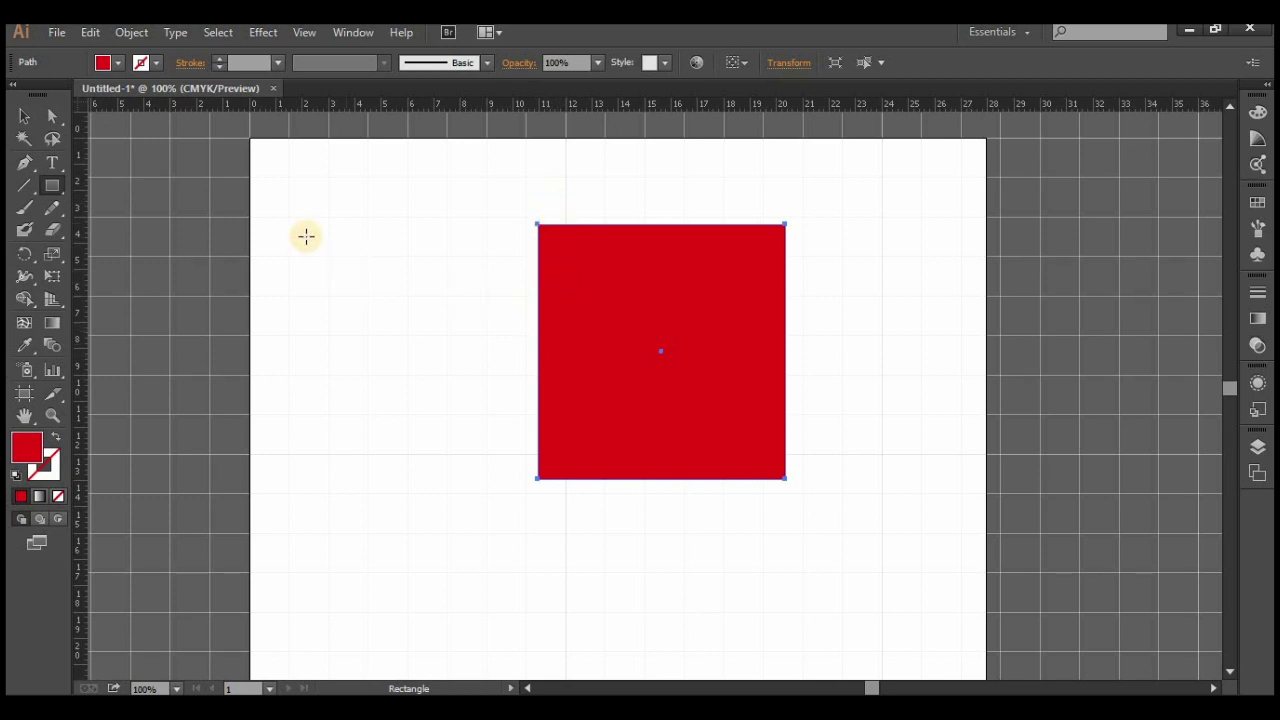
left_click(24, 116)
left_click_drag(606, 280, 595, 270)
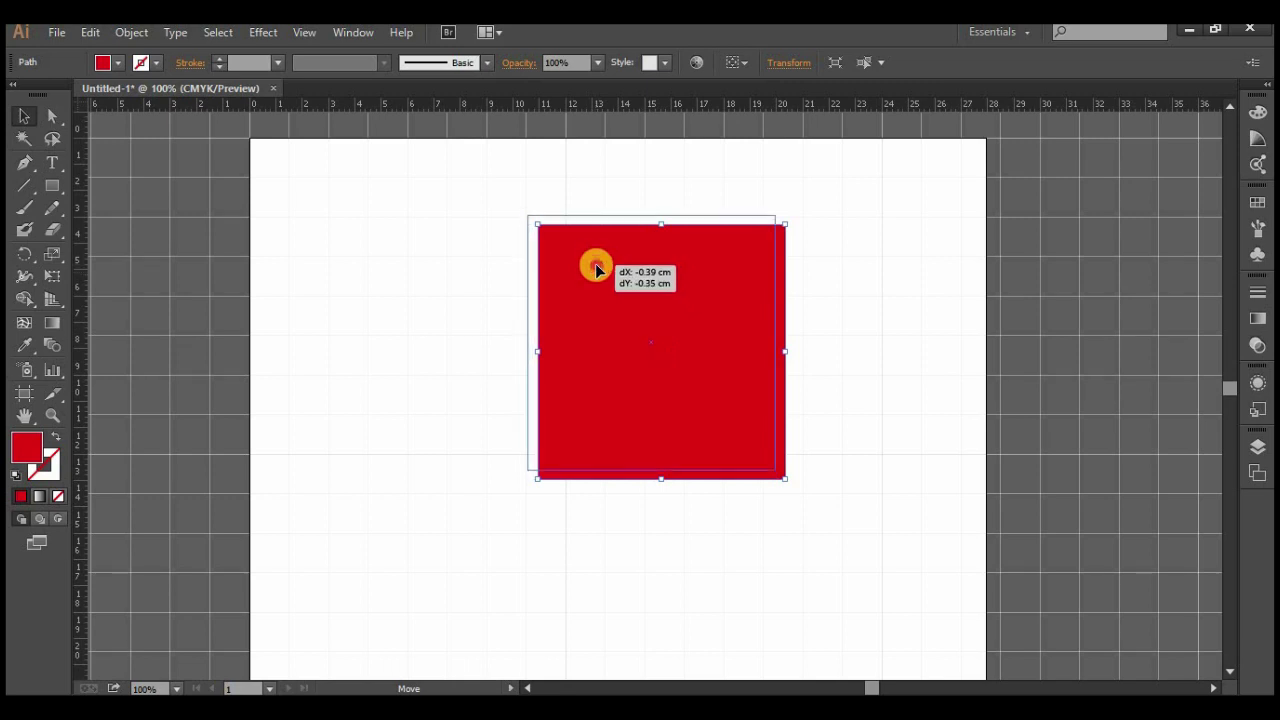
left_click_drag(595, 270, 595, 280)
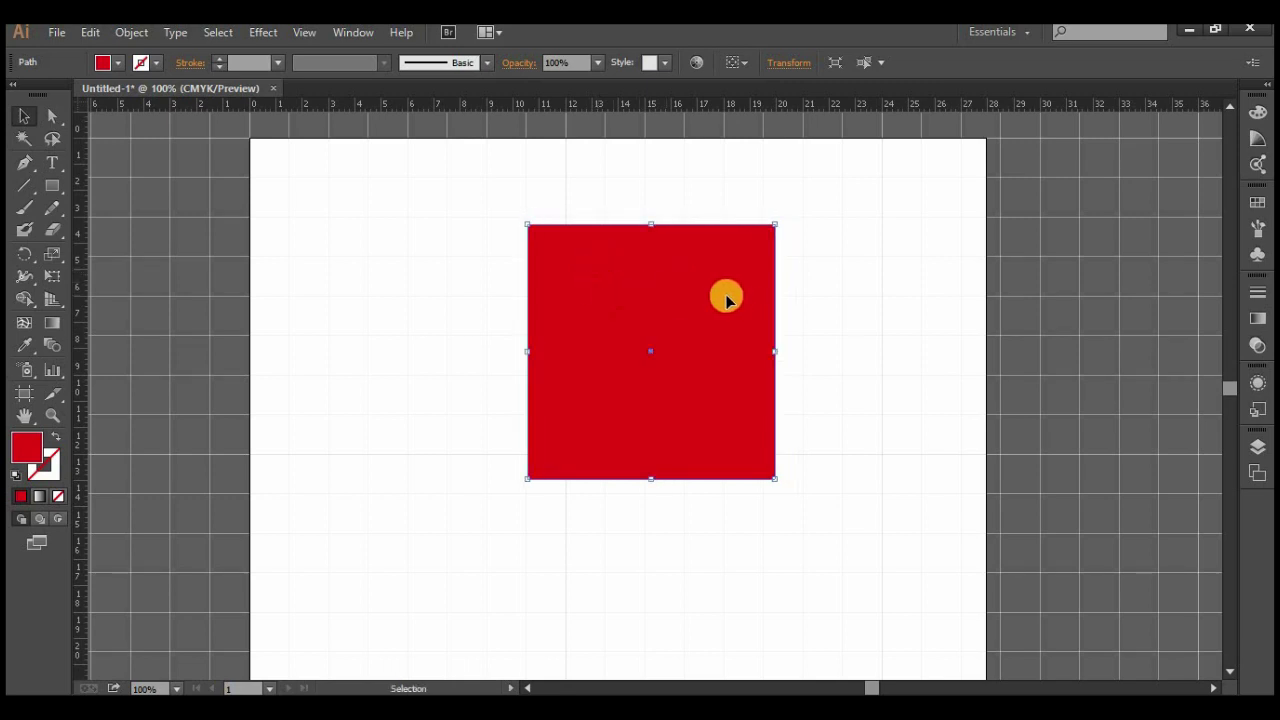
key("Delete")
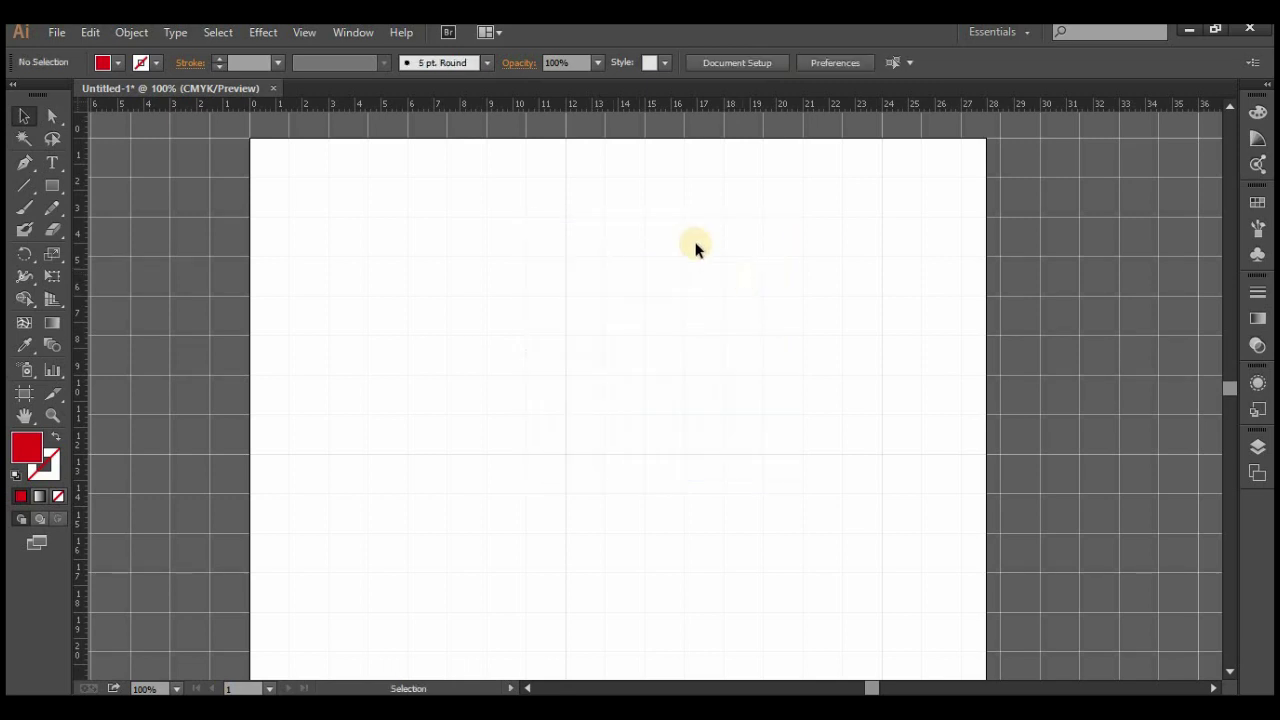
- Turn on Snap to Grid and draw a large red rectangle out to the gridlines
left_click(304, 32)
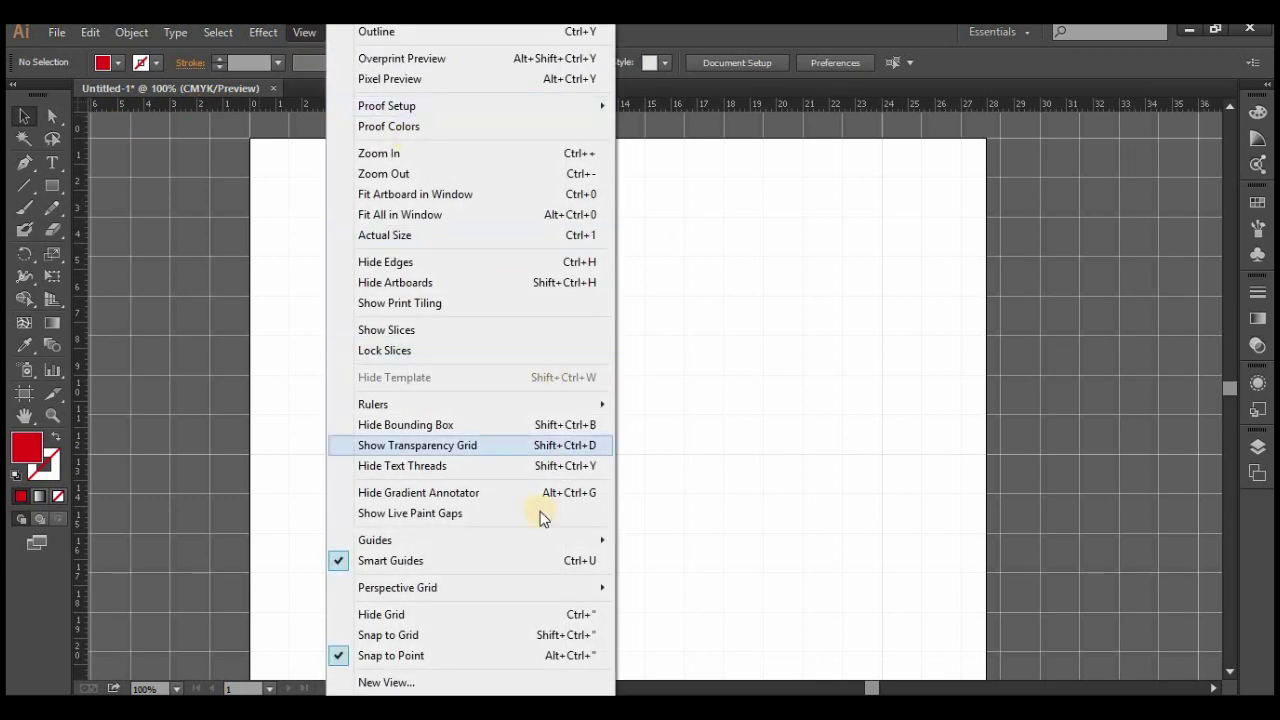
left_click(403, 636)
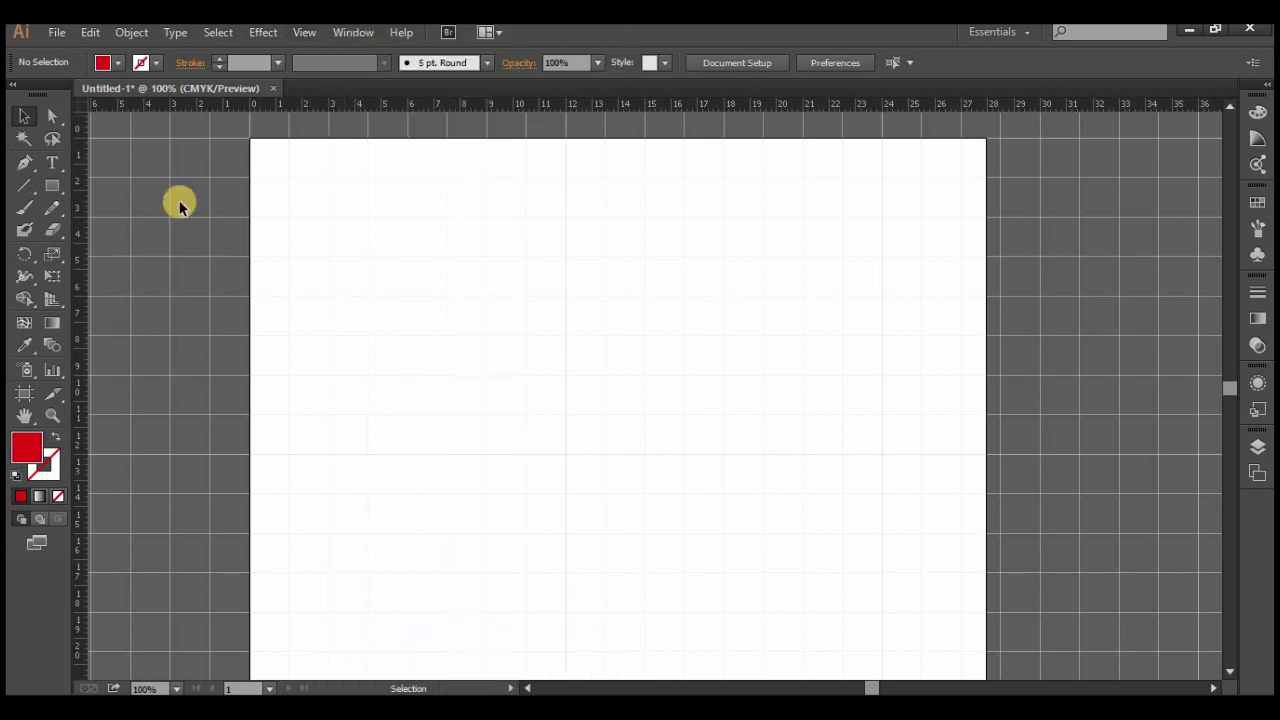
left_click(52, 186)
mouse_move(408, 217)
left_mouse_down()
mouse_move(727, 560)
mouse_move(772, 556)
left_mouse_up()
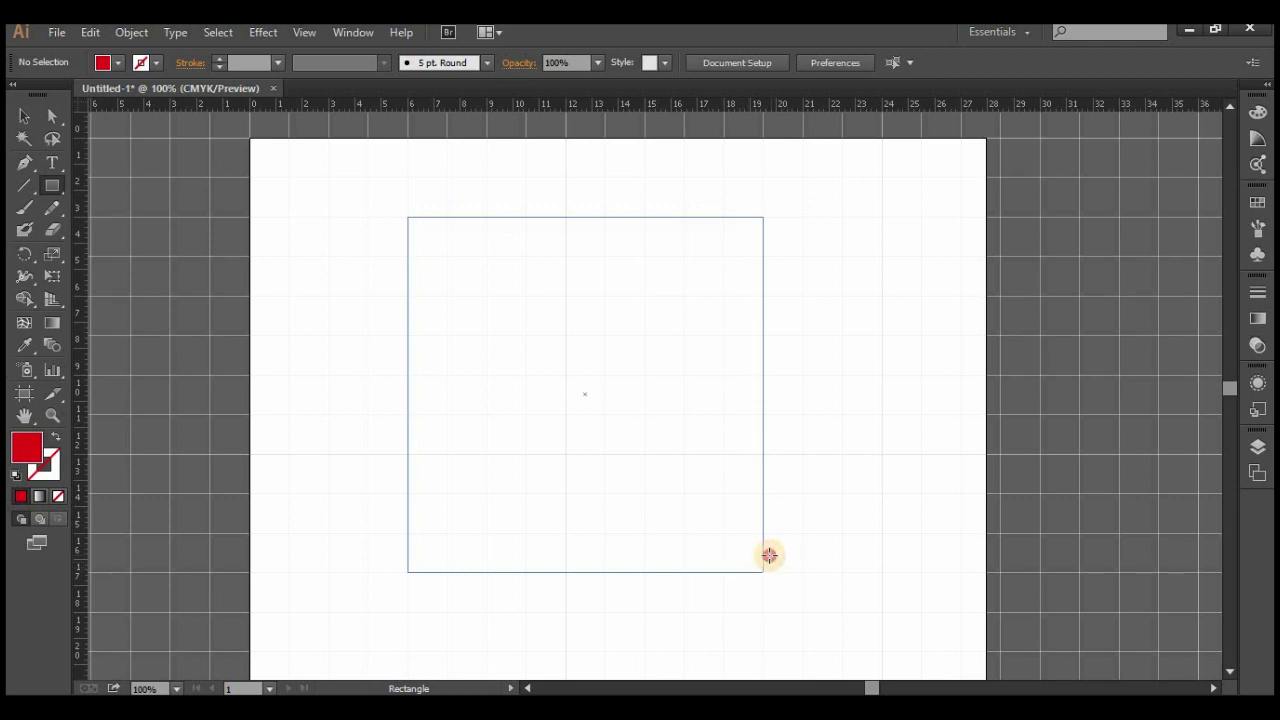
mouse_move(772, 556)
left_mouse_down()
mouse_move(683, 503)
mouse_move(724, 546)
left_mouse_up()
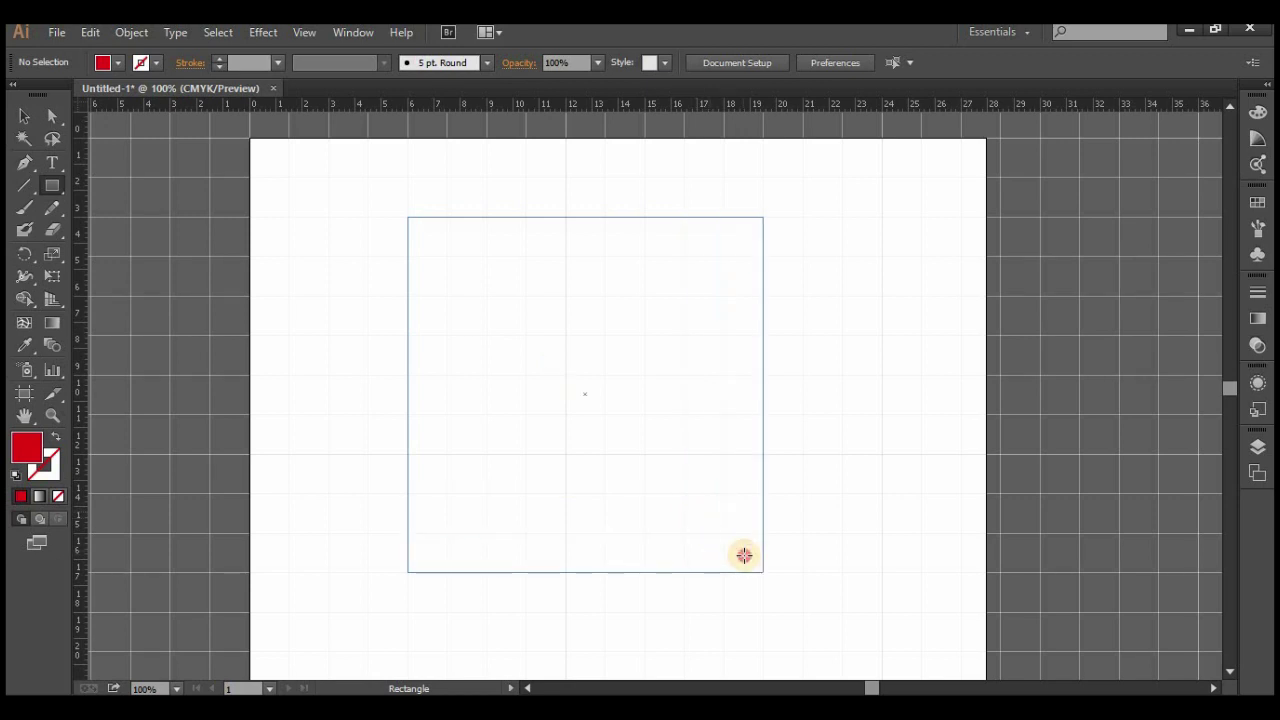
left_click_drag(724, 546, 873, 597)
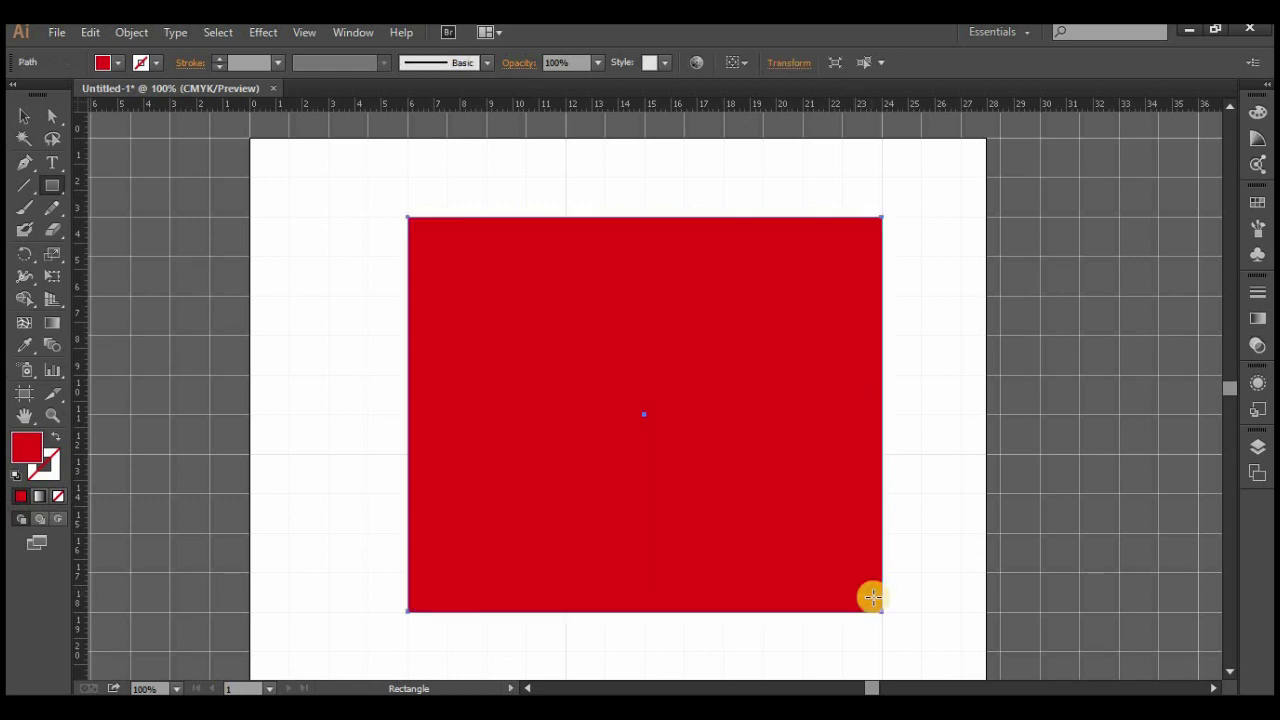
- Move the red rectangle up and left onto the gridlines
left_click(24, 116)
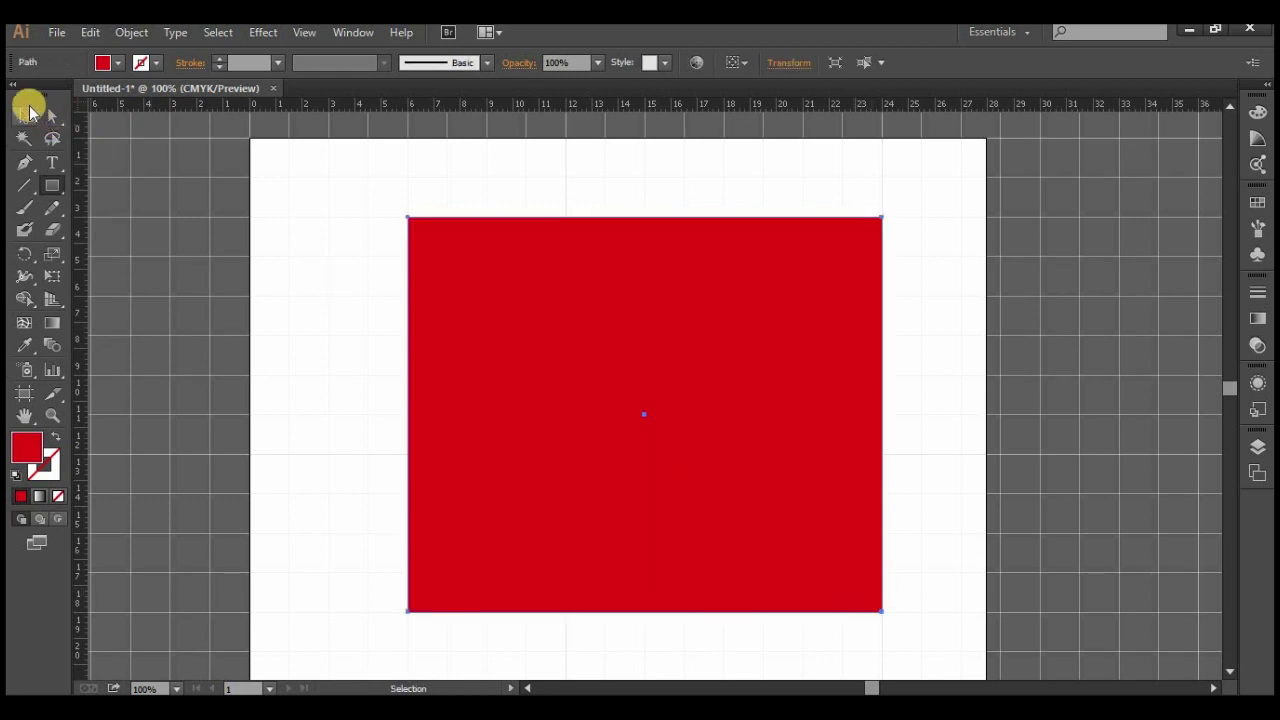
left_click(398, 315)
left_click_drag(433, 337, 474, 307)
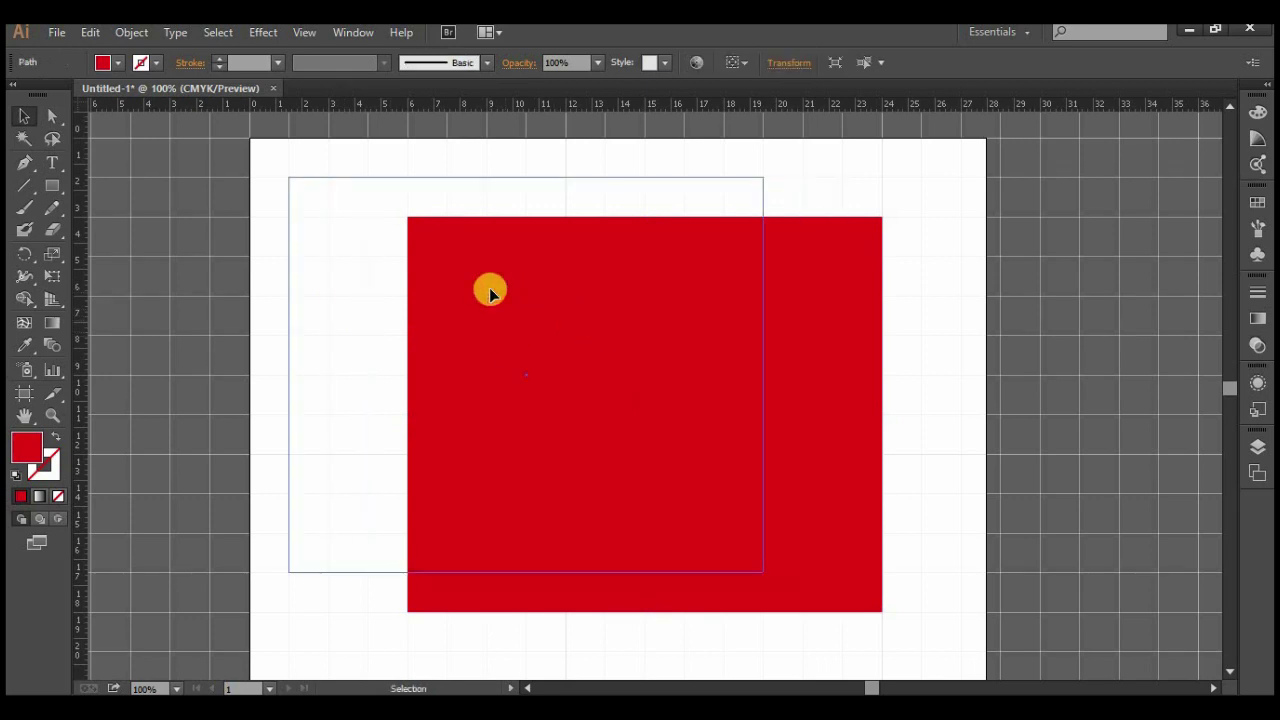